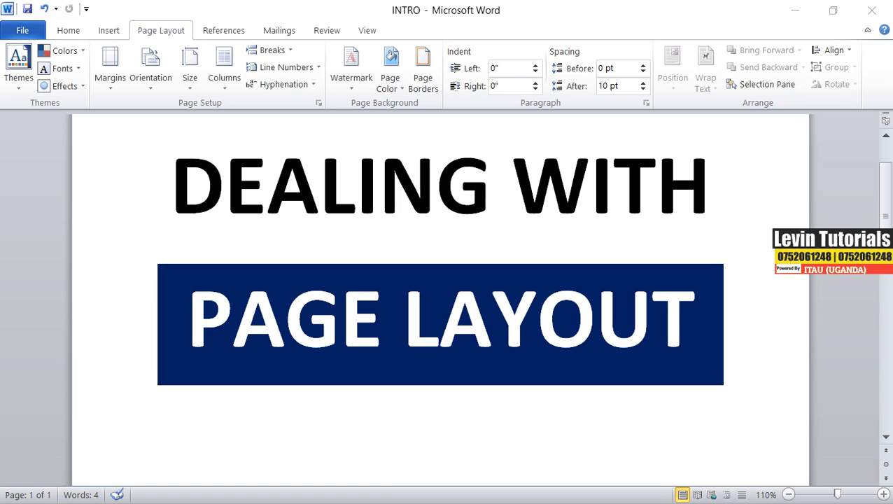
# - Create a new blank document and set its zoom to 30%
pyautogui.click(796, 11)
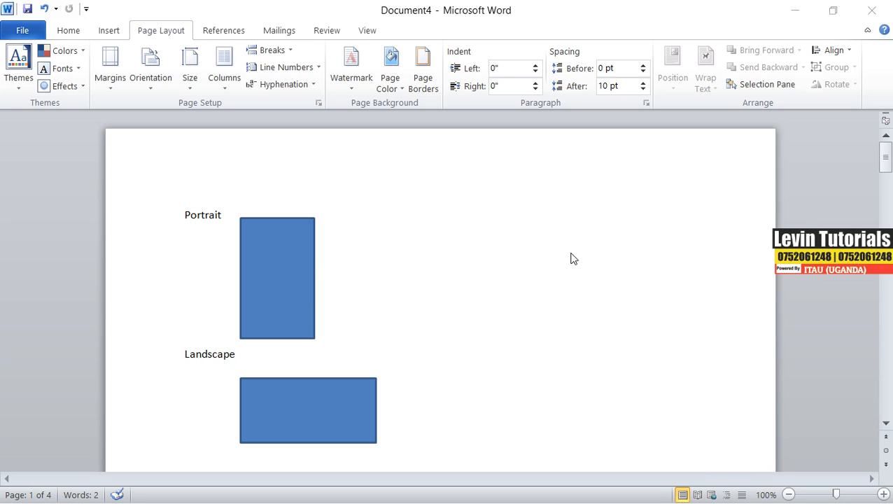
pyautogui.click(278, 404)
pyautogui.hotkey('ctrl', 'n')
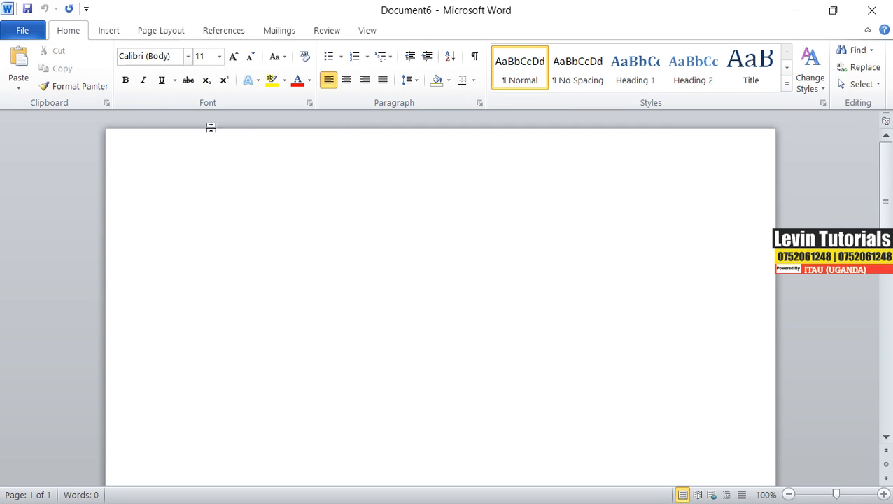
pyautogui.scroll(-2, 461, 256)
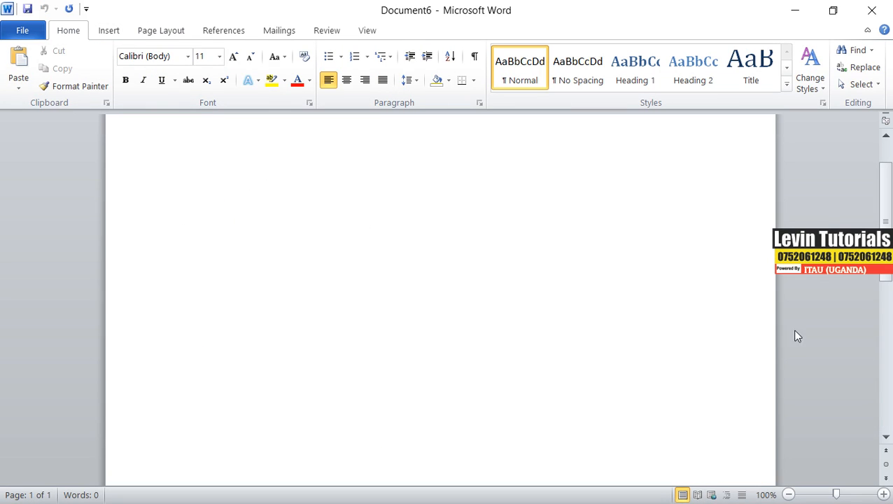
pyautogui.click(789, 494)
pyautogui.click(789, 494)
pyautogui.click(789, 494)
pyautogui.click(789, 494)
pyautogui.click(789, 495)
pyautogui.click(789, 494)
pyautogui.click(788, 494)
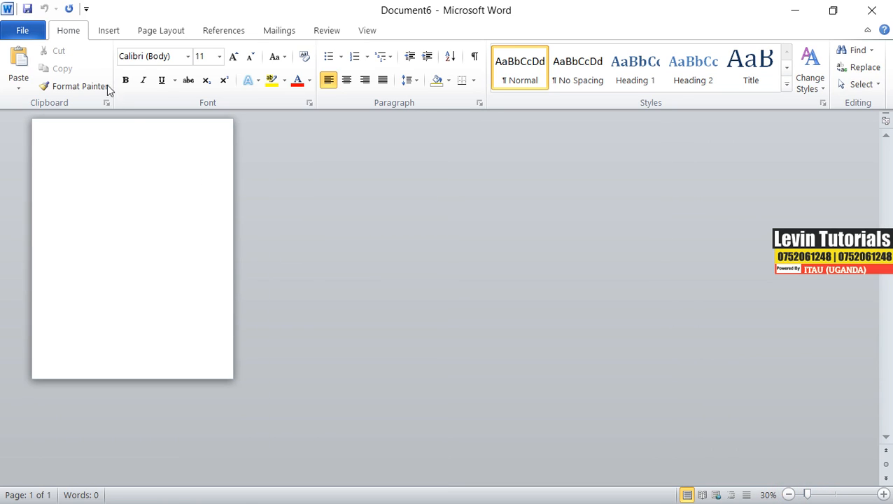
# - Insert three blank pages into the new document
pyautogui.click(109, 31)
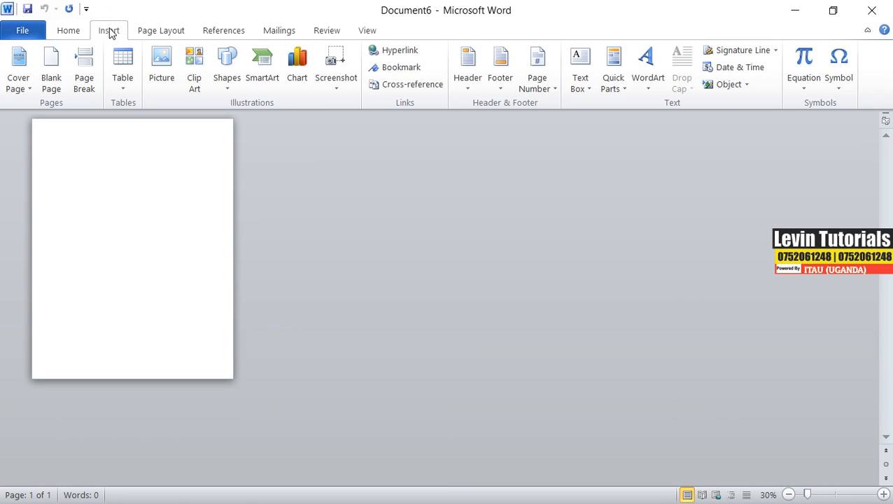
pyautogui.click(52, 77)
pyautogui.click(52, 77)
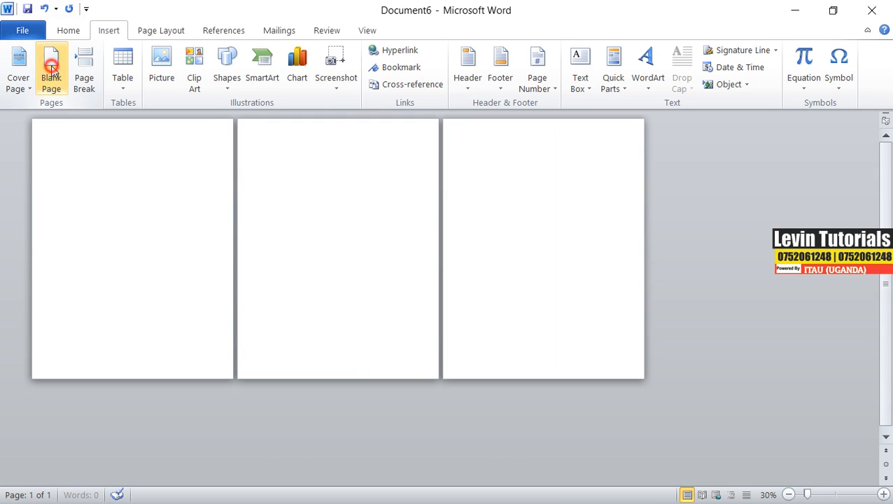
pyautogui.click(52, 78)
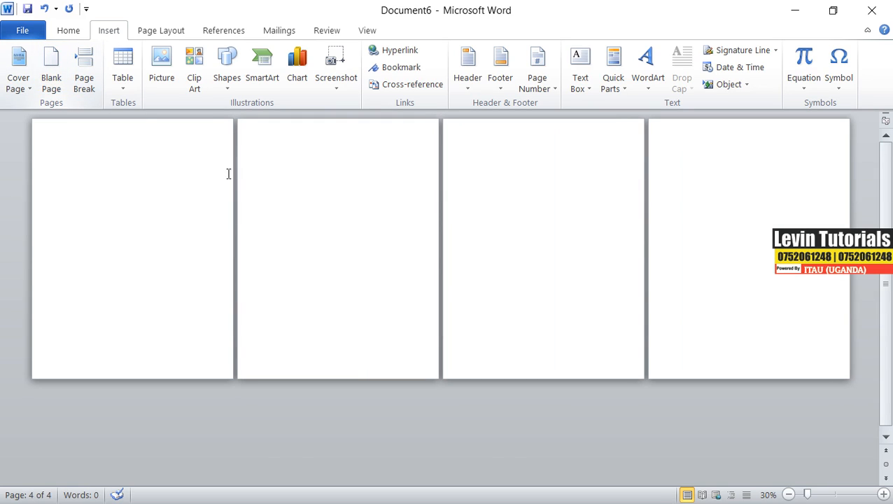
# - Apply the CONFIDENTIAL 1 watermark to the document's pages
pyautogui.click(156, 32)
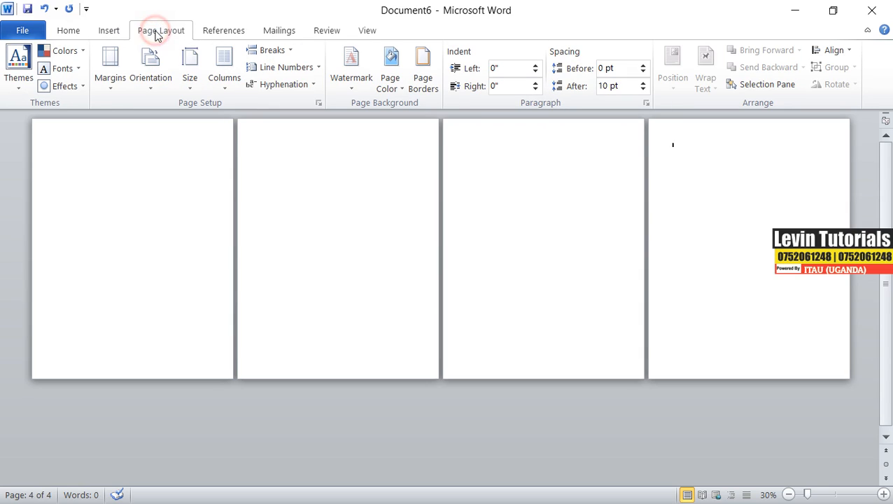
pyautogui.click(348, 90)
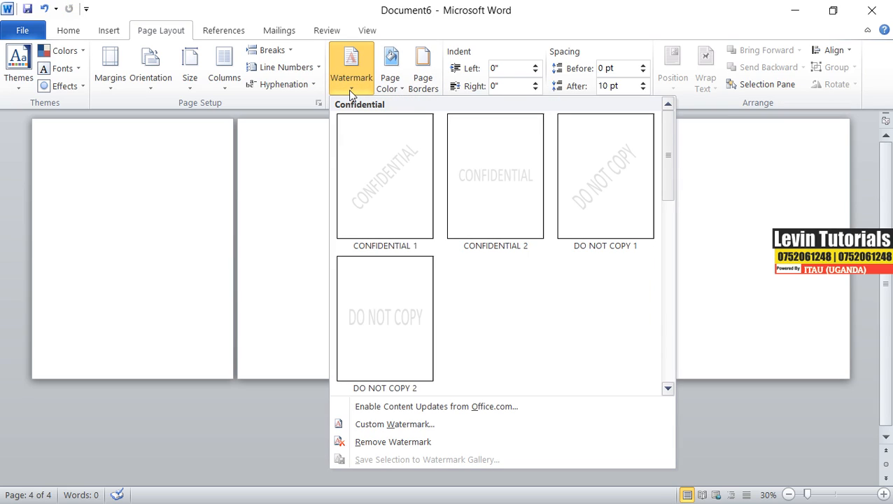
pyautogui.click(391, 204)
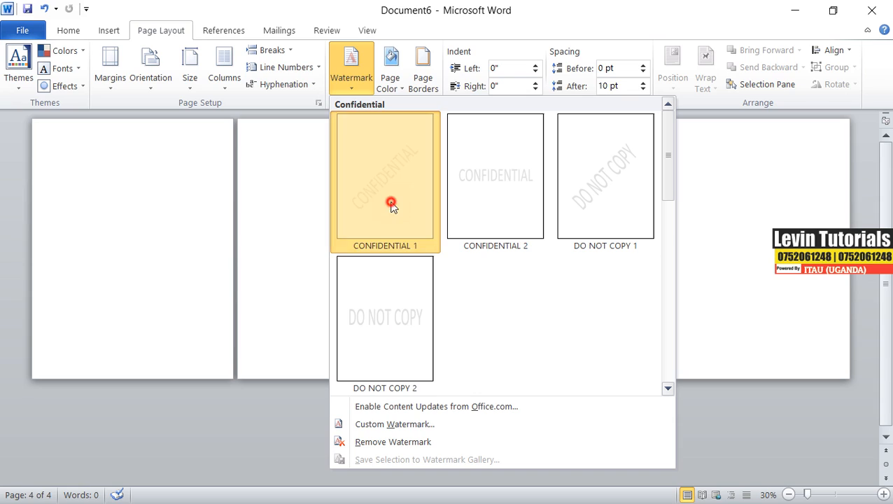
pyautogui.click(327, 264)
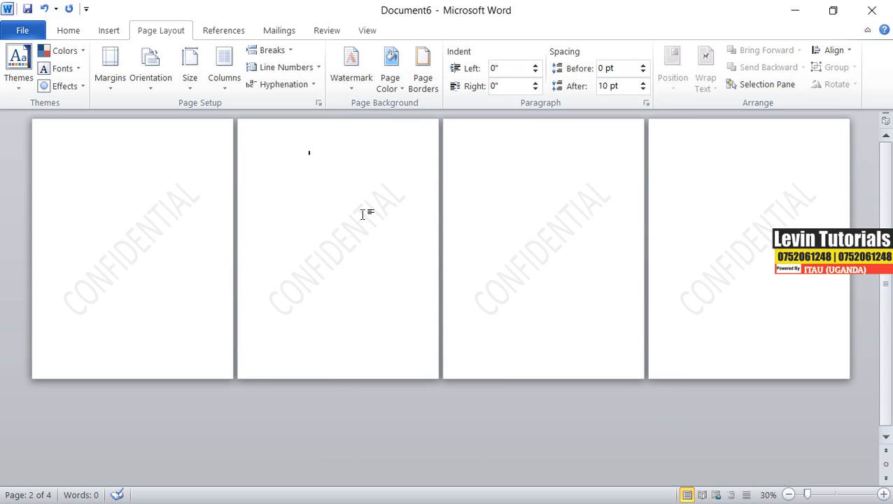
# - Open the header on the second page, delete the CONFIDENTIAL watermark, and undo the deletion
pyautogui.doubleClick(321, 129)
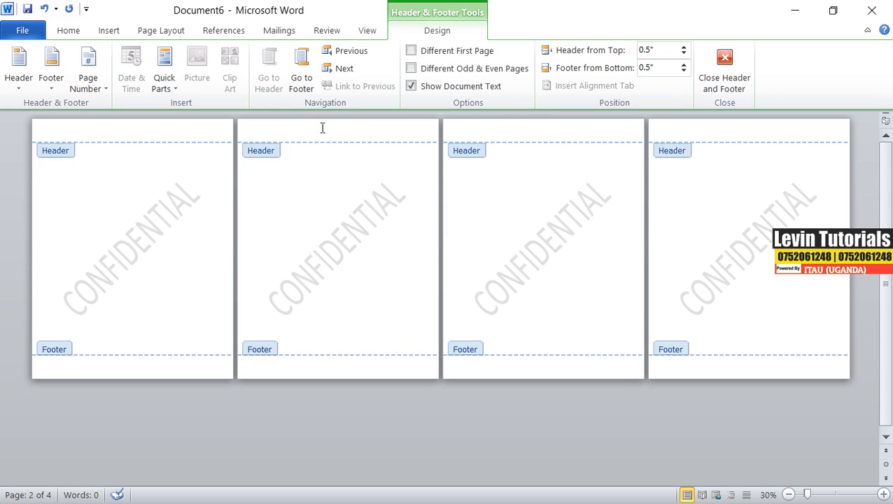
pyautogui.click(371, 223)
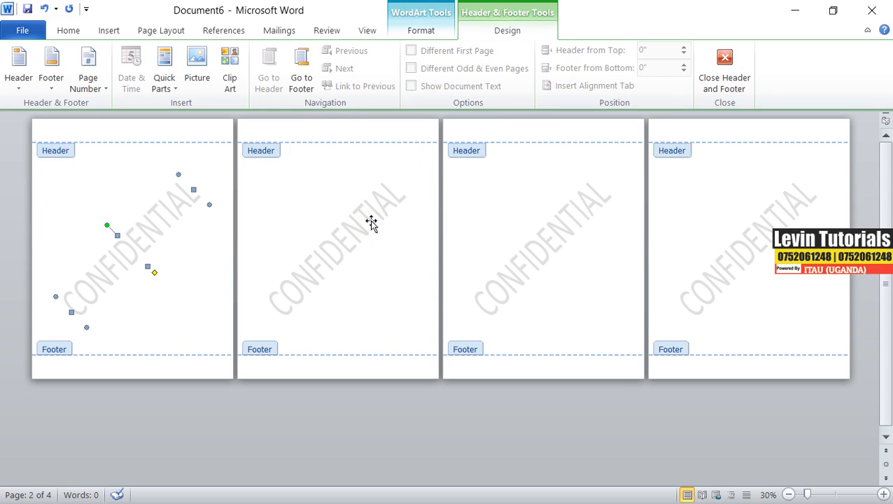
pyautogui.click(320, 247)
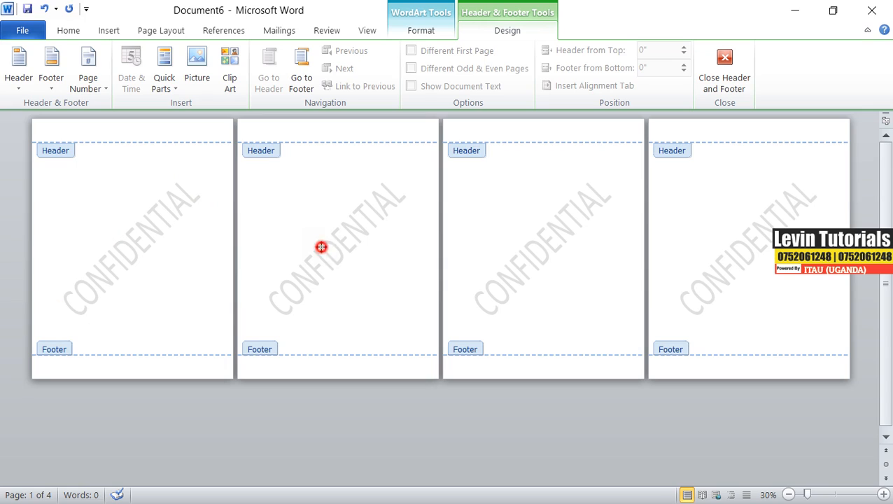
pyautogui.click(323, 249)
pyautogui.press('Delete')
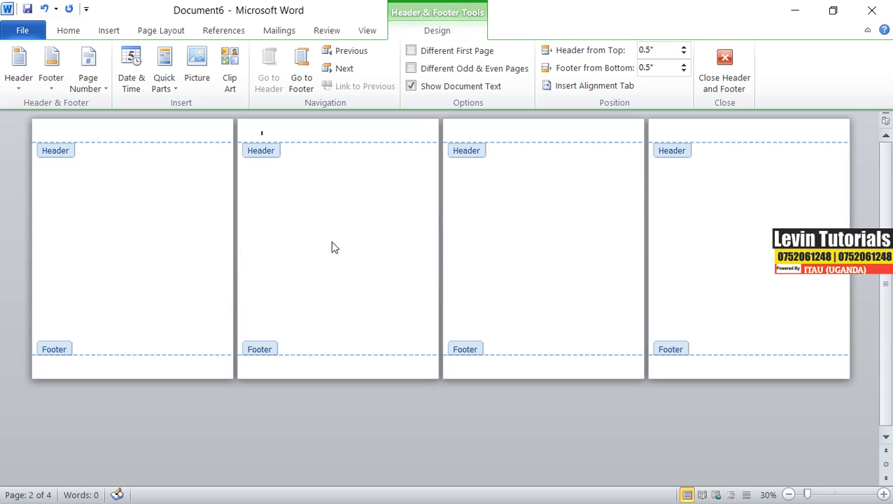
pyautogui.hotkey('ctrl', 'z')
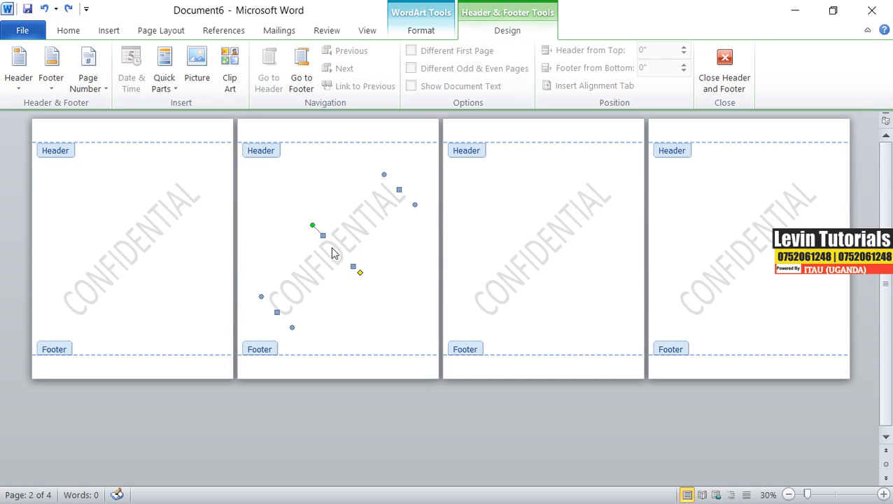
# - Skew the second page's CONFIDENTIAL watermark with its shape adjustment handle
pyautogui.click(345, 247)
pyautogui.click(543, 264)
pyautogui.click(542, 264)
pyautogui.moveTo(360, 275); pyautogui.dragTo(335, 299)
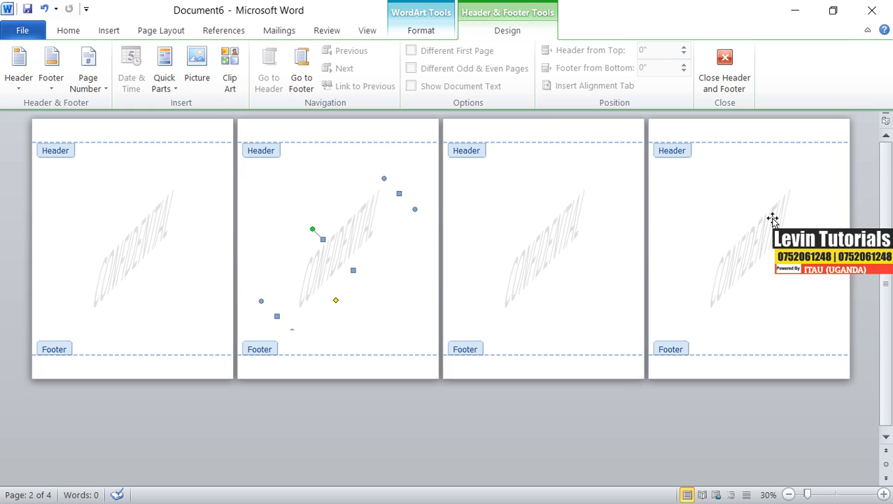
# - Undo the watermark changes and the inserted blank pages, and return to the body text
pyautogui.hotkey('ctrl', 'z')
pyautogui.hotkey('ctrl', 'z')
pyautogui.hotkey('ctrl', 'z')
pyautogui.hotkey('ctrl', 'z')
pyautogui.hotkey('ctrl', 'z')
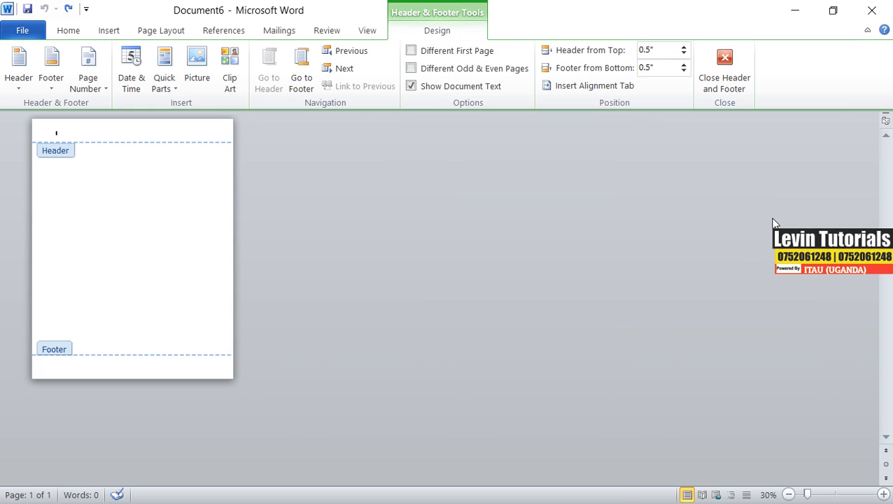
pyautogui.doubleClick(115, 217)
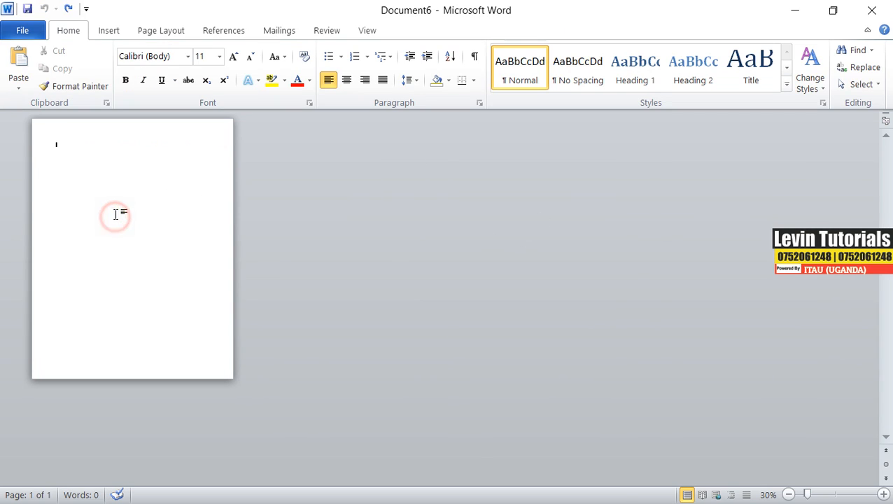
# - Insert three Next Page section breaks so that each page is its own section
pyautogui.click(110, 30)
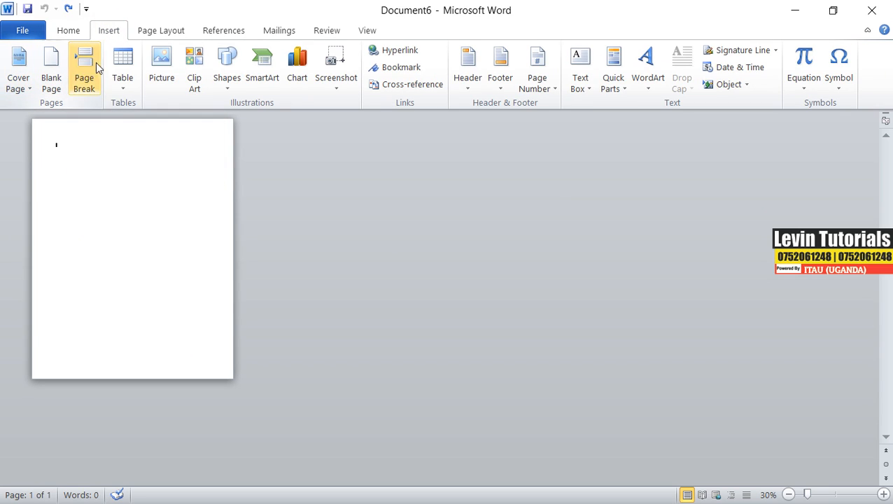
pyautogui.click(160, 31)
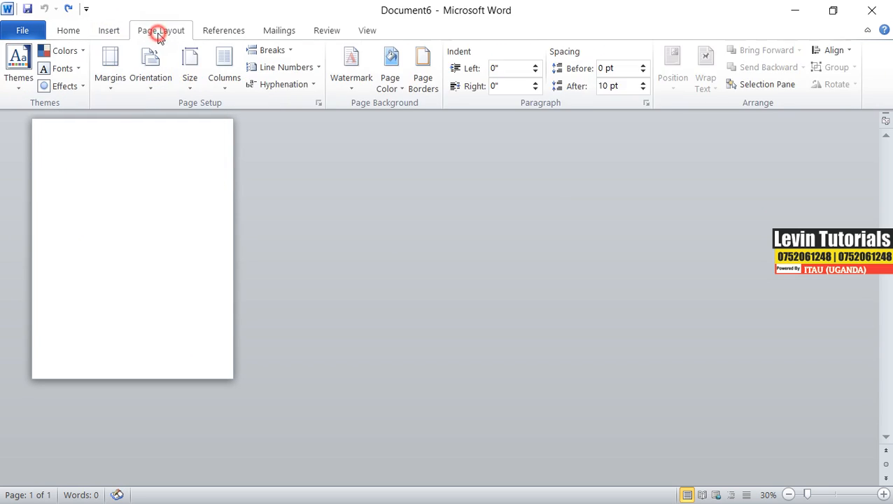
pyautogui.click(292, 51)
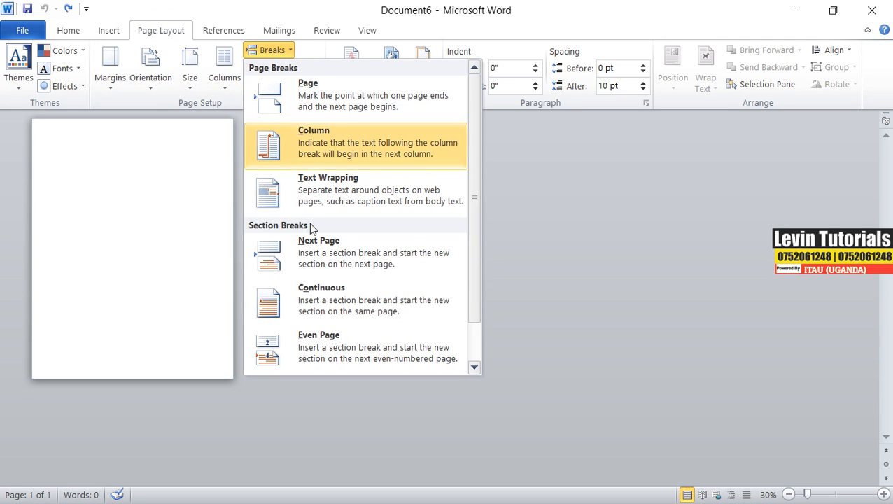
pyautogui.click(319, 251)
pyautogui.click(294, 51)
pyautogui.click(350, 264)
pyautogui.click(288, 51)
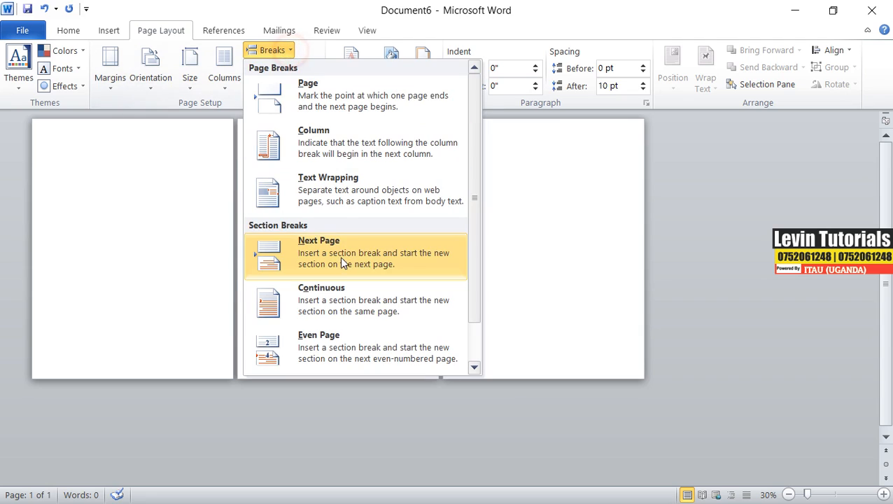
pyautogui.click(340, 257)
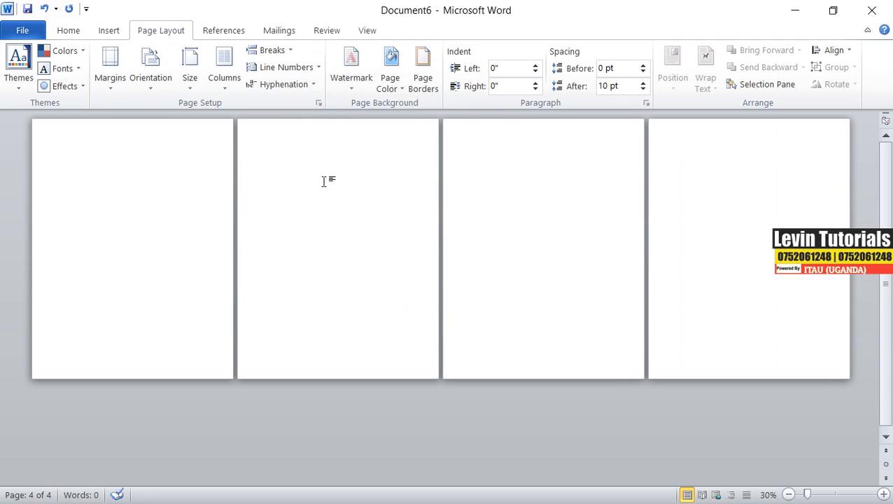
# - Open the section 2 header and turn off its Link to Previous setting
pyautogui.click(348, 133)
pyautogui.click(197, 129)
pyautogui.doubleClick(291, 130)
pyautogui.click(205, 131)
pyautogui.click(266, 131)
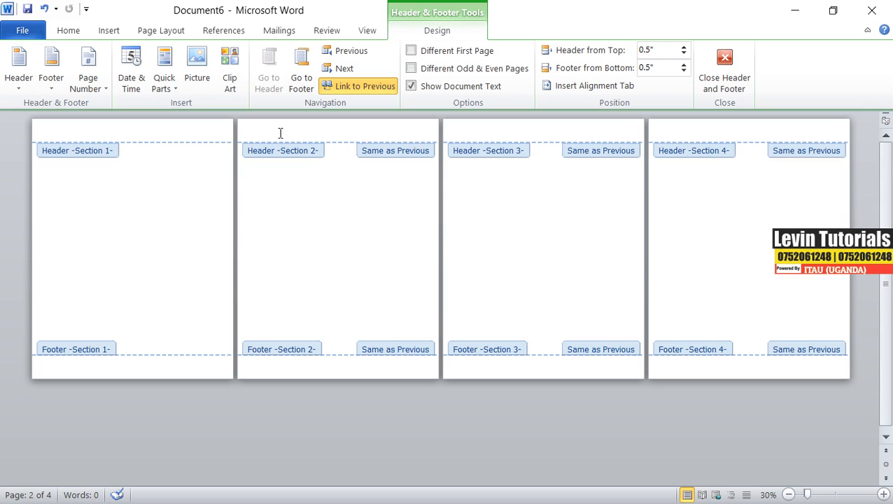
pyautogui.click(370, 85)
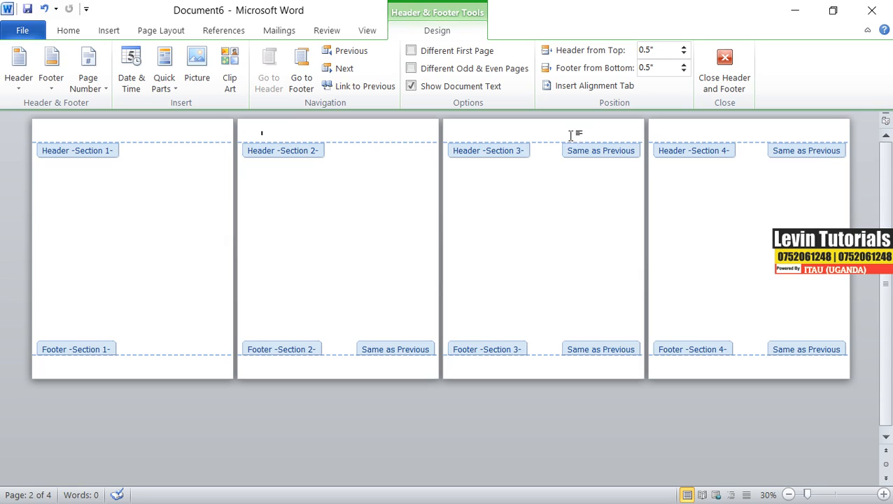
# - Turn off Link to Previous for the section 3 and section 4 headers
pyautogui.click(507, 133)
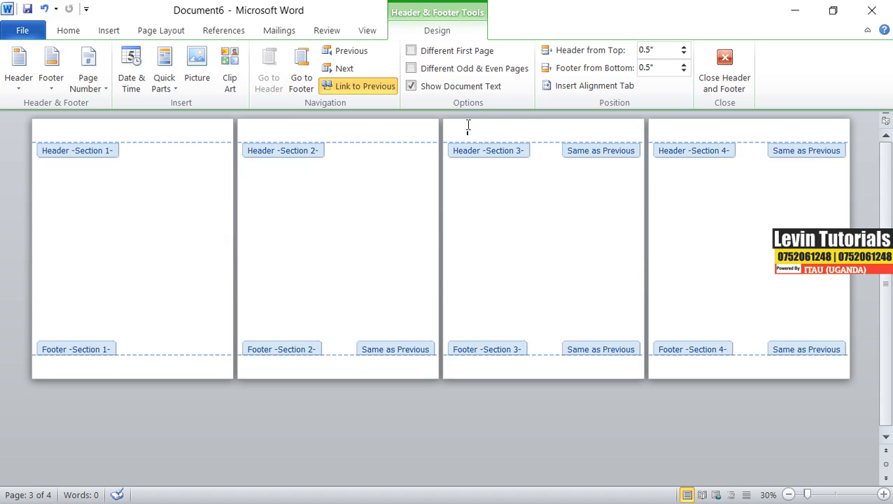
pyautogui.click(350, 87)
pyautogui.click(703, 130)
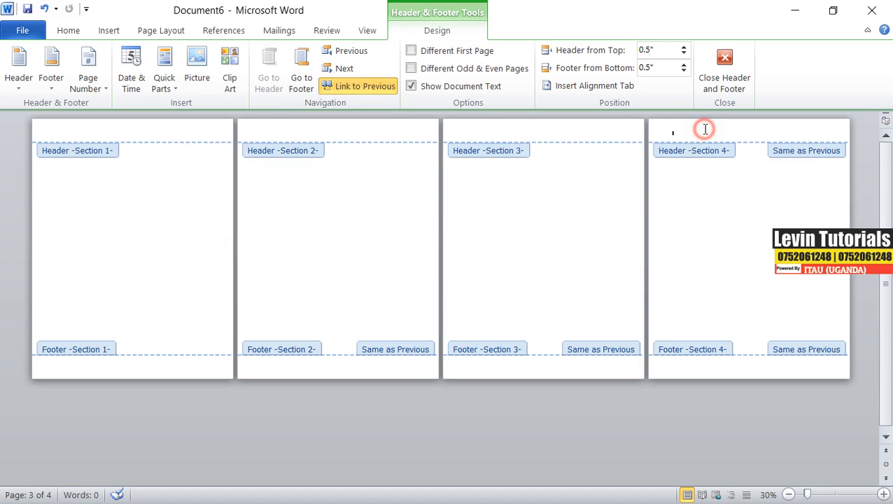
pyautogui.click(364, 87)
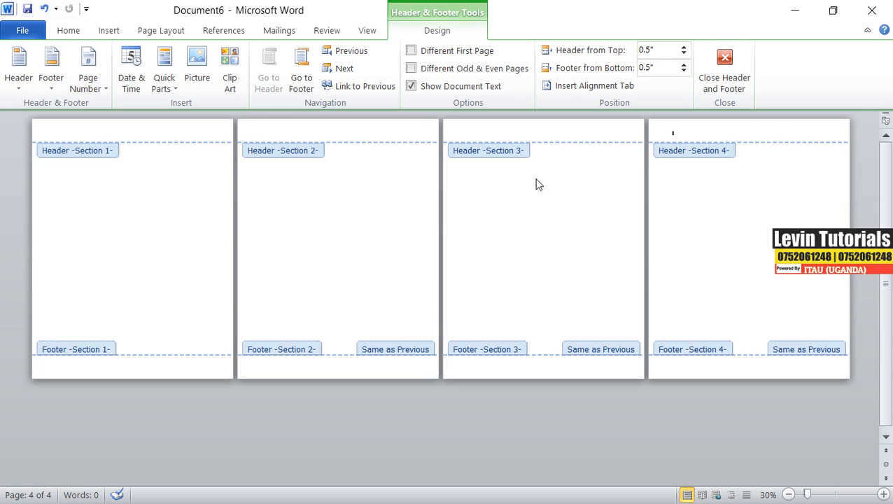
# - Turn off Link to Previous for the footers of sections 2, 3 and 4
pyautogui.click(284, 365)
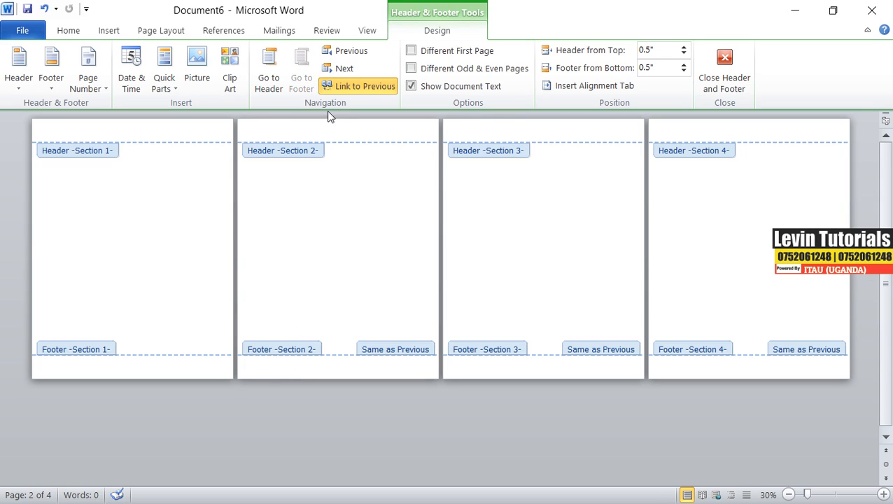
pyautogui.click(357, 86)
pyautogui.click(517, 364)
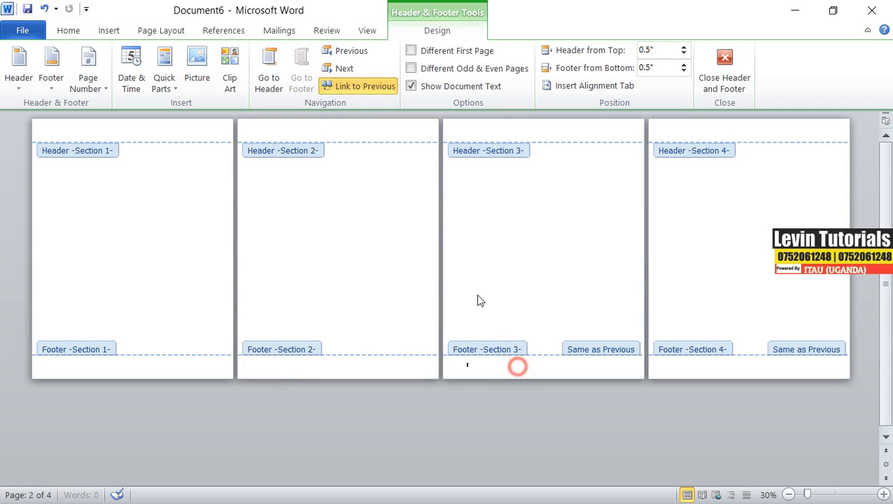
pyautogui.click(360, 85)
pyautogui.click(710, 372)
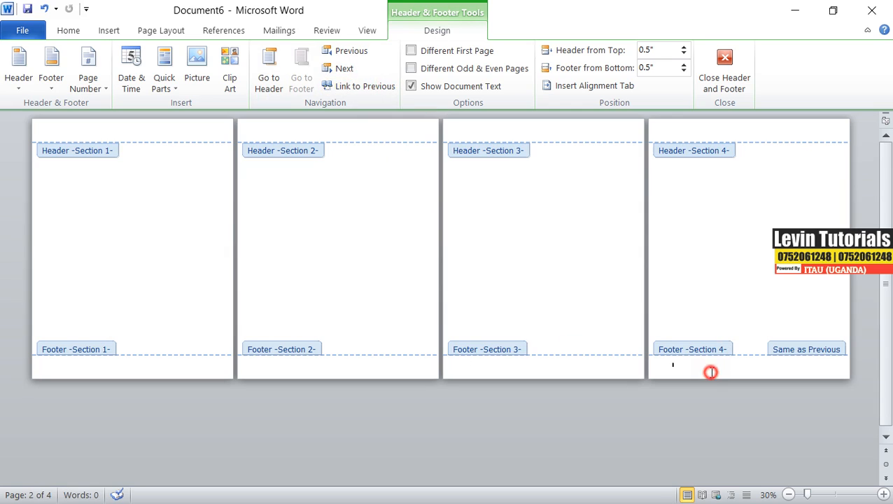
pyautogui.click(359, 88)
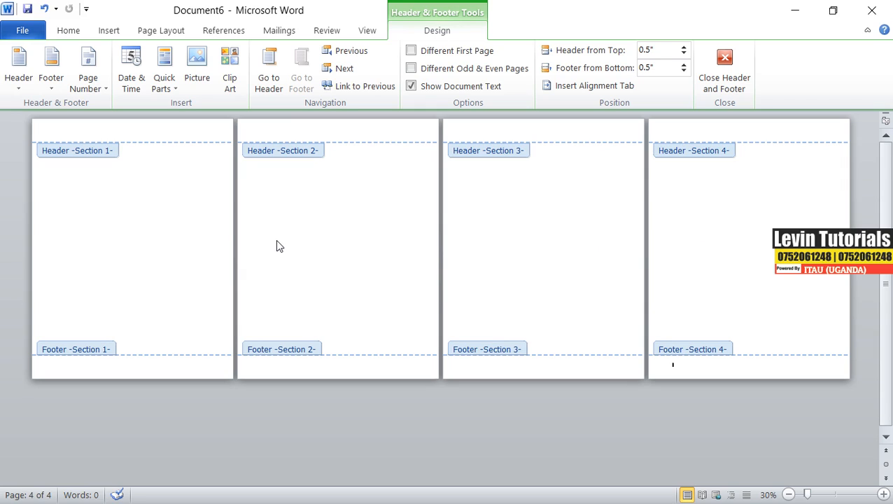
# - Open the custom watermark settings and choose a picture watermark
pyautogui.click(151, 32)
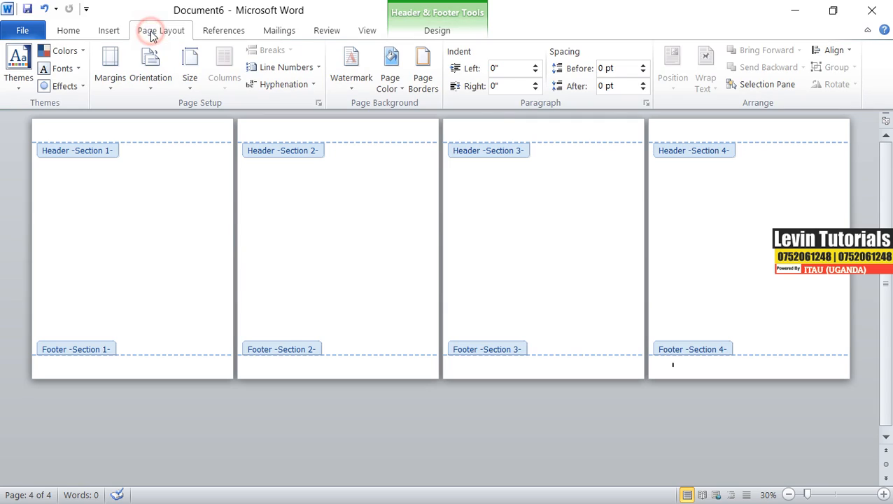
pyautogui.click(352, 92)
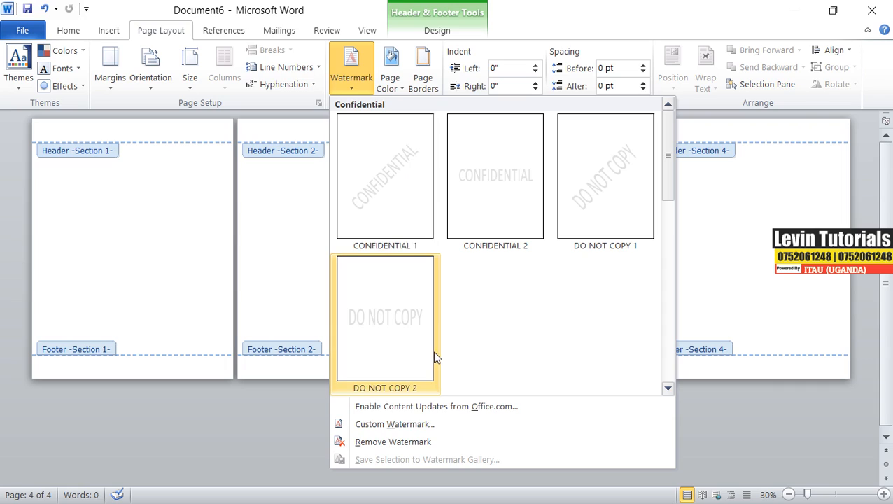
pyautogui.click(392, 425)
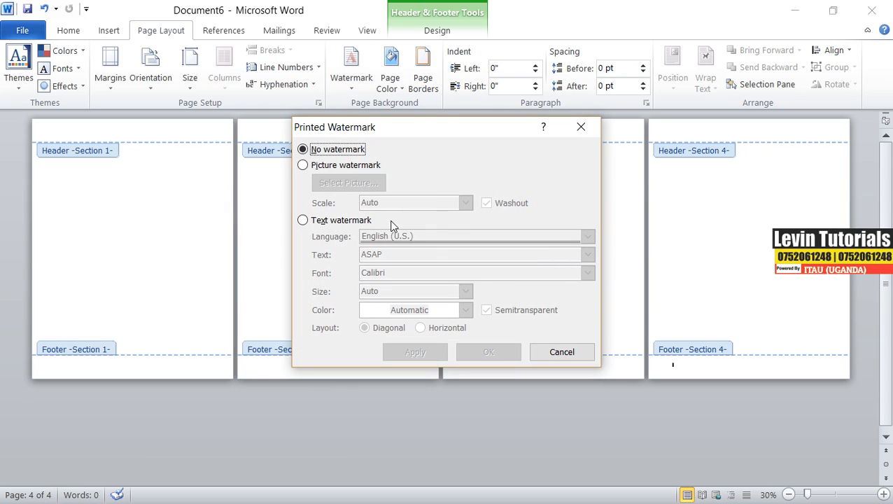
pyautogui.click(316, 221)
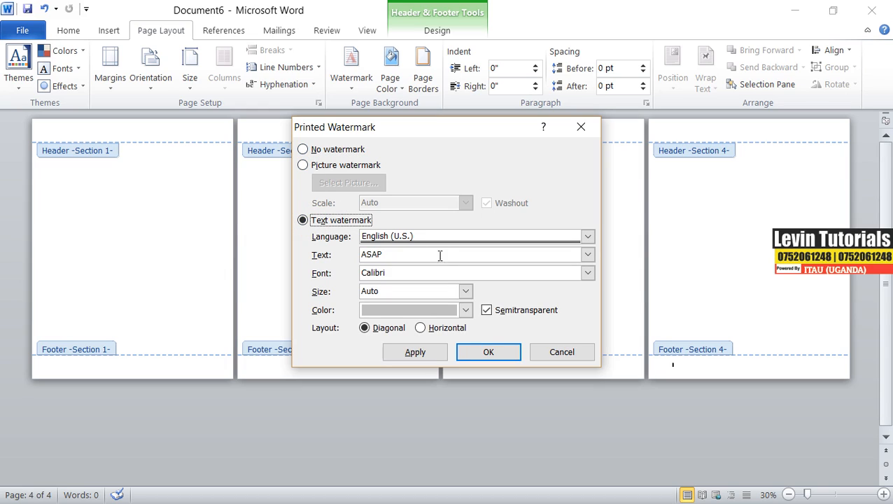
pyautogui.click(321, 151)
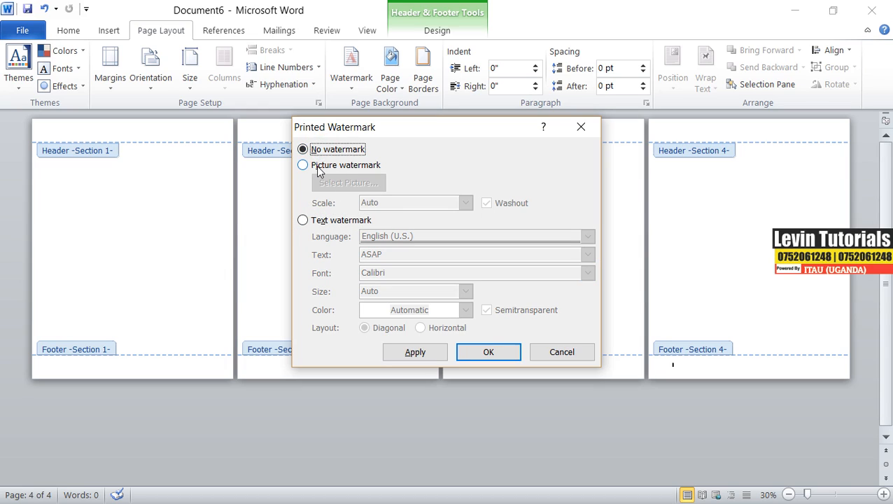
pyautogui.click(319, 169)
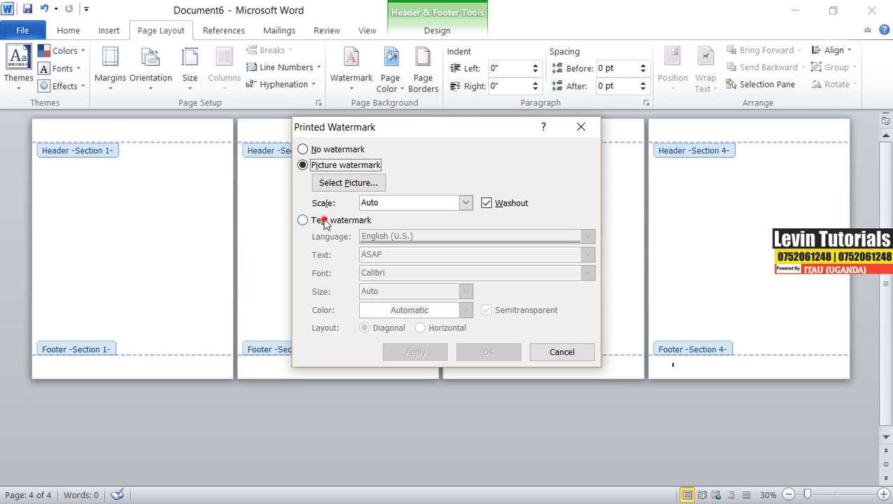
pyautogui.click(326, 221)
pyautogui.click(327, 168)
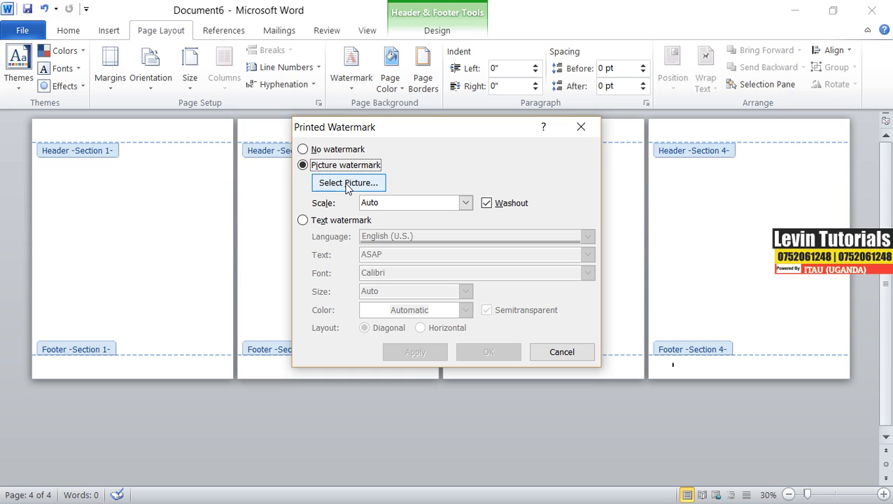
# - Apply Untitled-1.jpg from the ITAU folder on the Desktop as the picture watermark, with automatic scale and washout
pyautogui.click(346, 183)
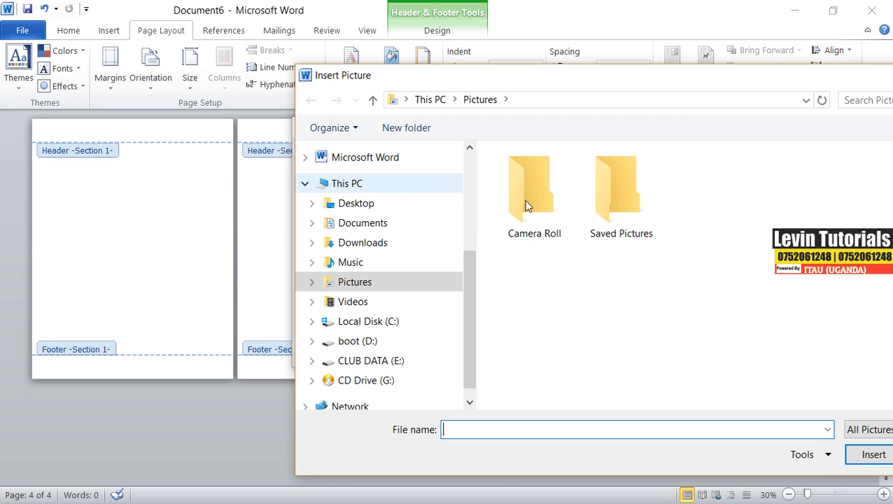
pyautogui.click(343, 205)
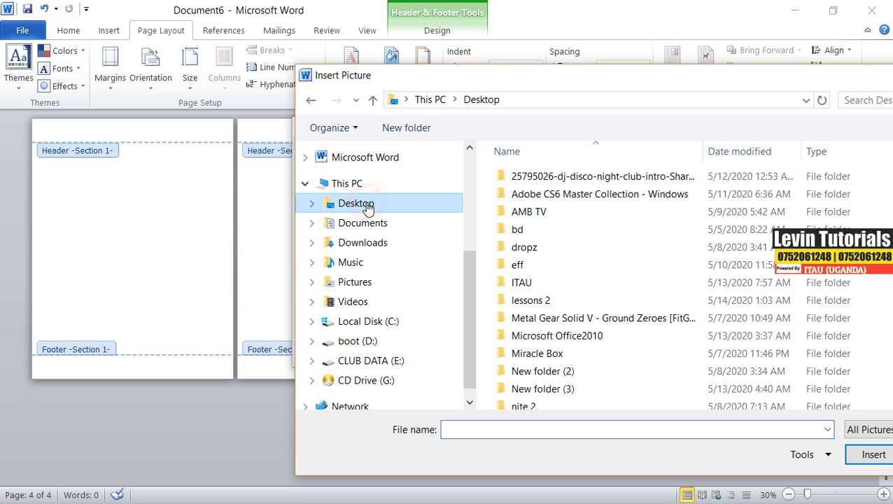
pyautogui.doubleClick(529, 282)
pyautogui.click(812, 179)
pyautogui.doubleClick(812, 180)
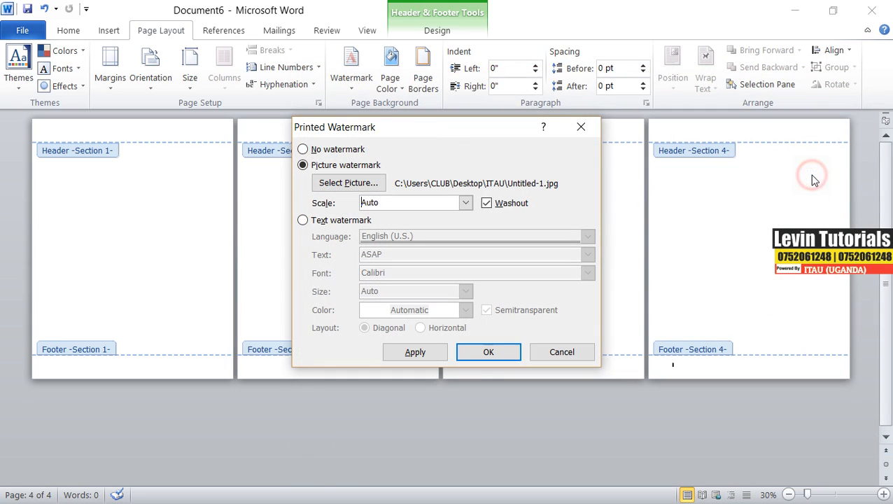
pyautogui.click(414, 353)
pyautogui.click(550, 355)
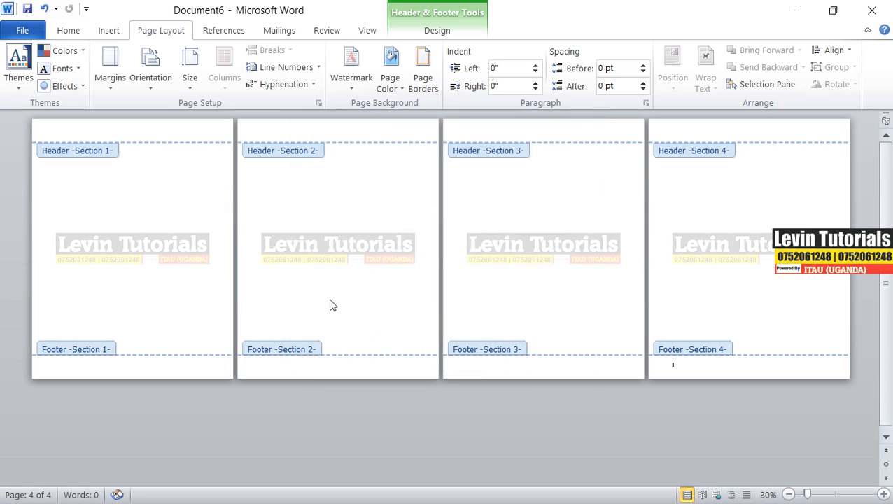
# - Select the picture watermarks on different pages in turn to check whether each one is independent
pyautogui.click(341, 245)
pyautogui.click(510, 255)
pyautogui.click(349, 252)
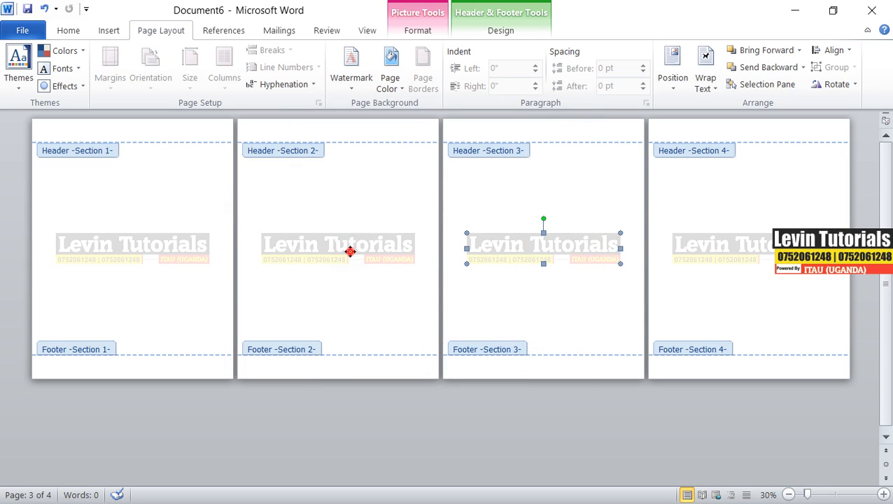
pyautogui.click(161, 252)
pyautogui.click(332, 255)
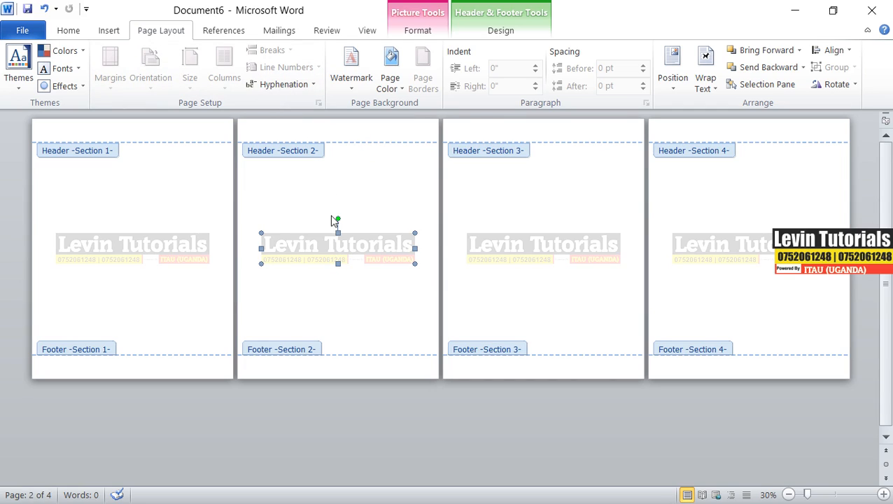
pyautogui.click(335, 305)
pyautogui.click(157, 305)
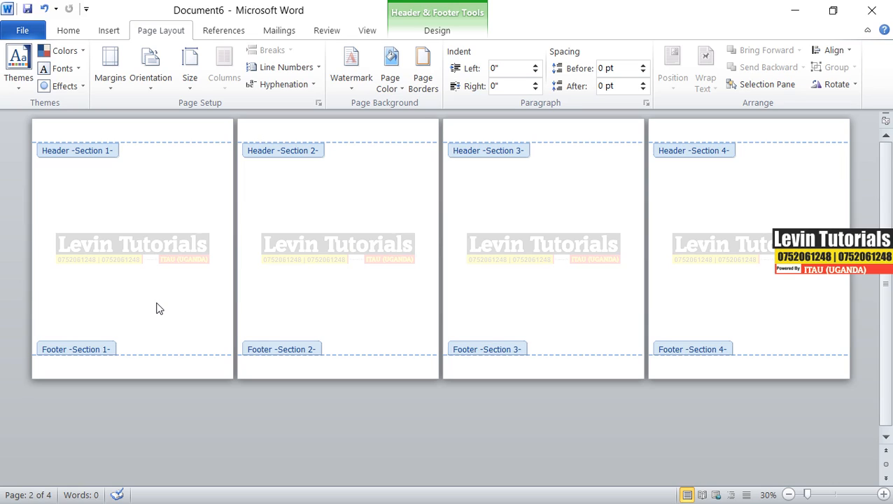
pyautogui.click(301, 254)
pyautogui.click(309, 298)
pyautogui.click(313, 249)
pyautogui.click(328, 233)
pyautogui.click(324, 283)
pyautogui.click(335, 241)
pyautogui.click(340, 128)
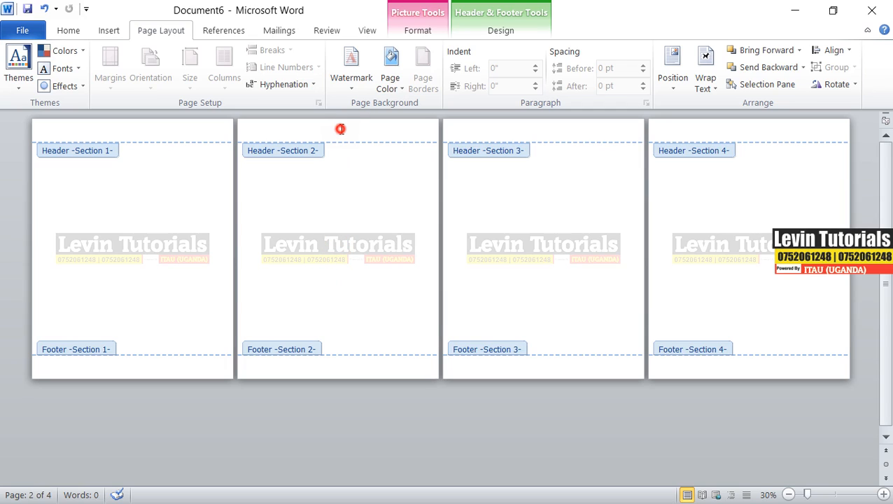
pyautogui.click(345, 242)
pyautogui.click(356, 209)
pyautogui.click(345, 244)
pyautogui.click(355, 208)
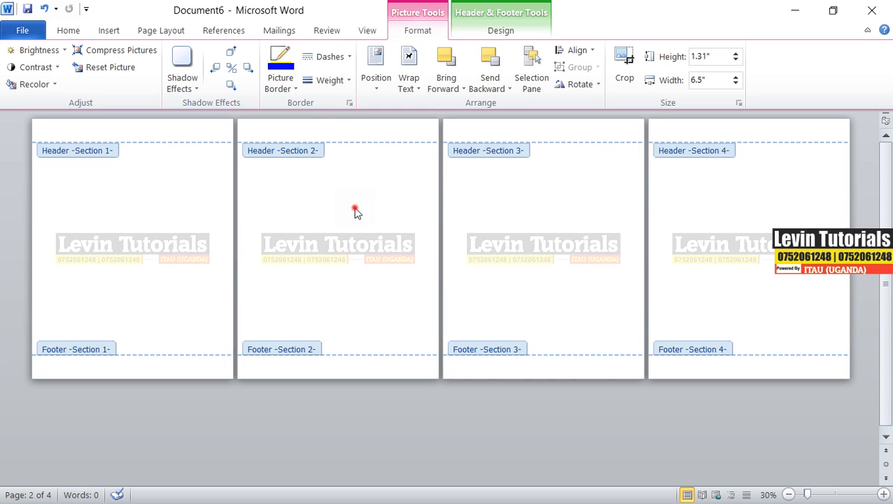
pyautogui.click(352, 124)
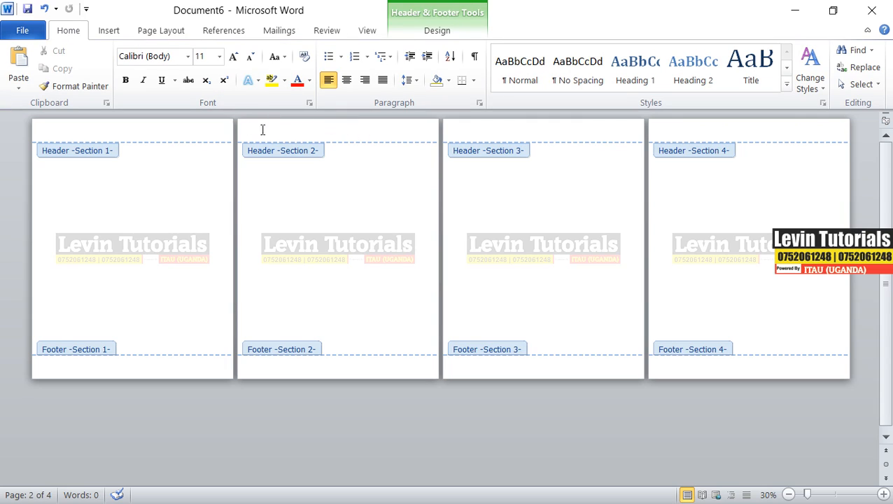
pyautogui.click(437, 30)
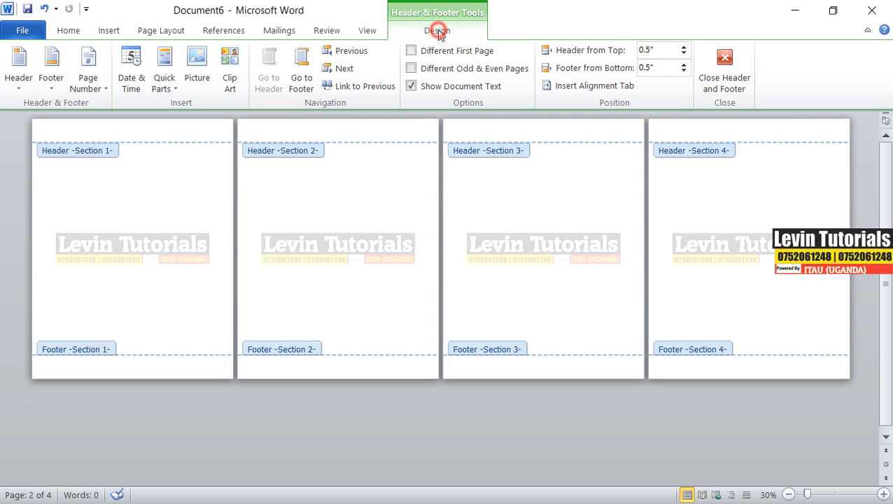
pyautogui.click(324, 249)
pyautogui.click(334, 127)
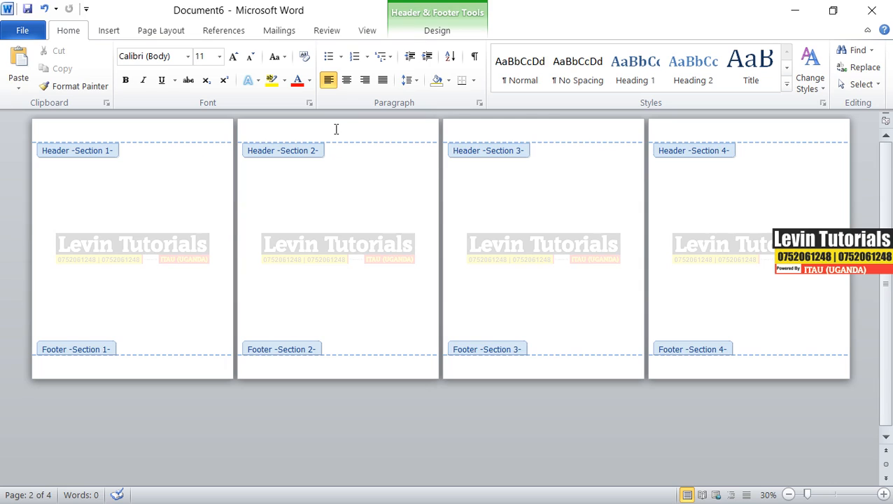
pyautogui.click(438, 31)
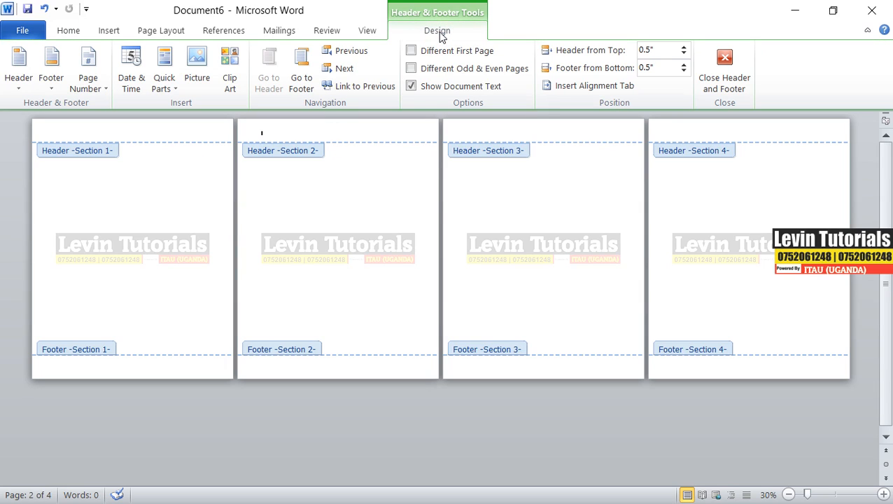
# - Delete the picture watermark from the section 2 page only
pyautogui.click(286, 260)
pyautogui.rightClick(286, 260)
pyautogui.click(265, 251)
pyautogui.click(163, 248)
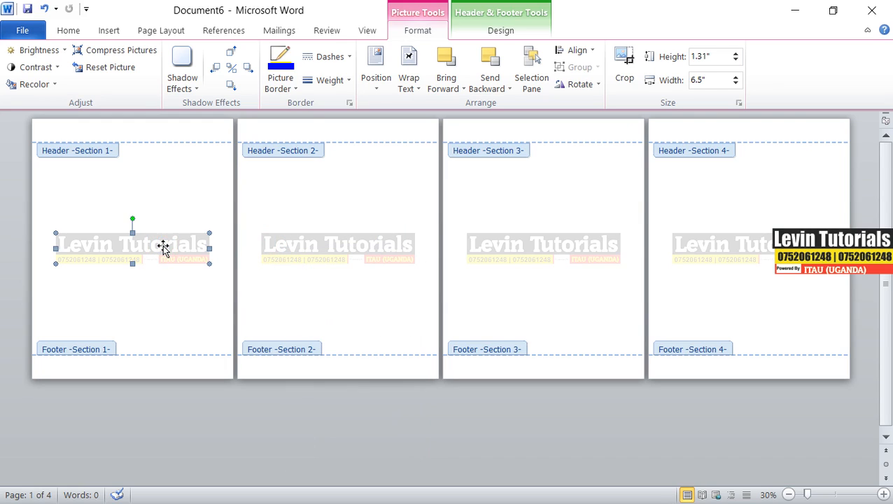
pyautogui.click(280, 244)
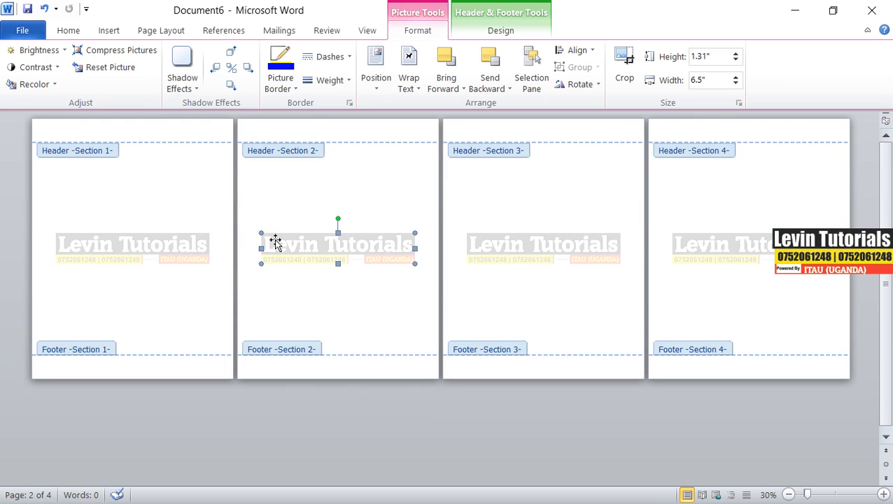
pyautogui.press('Delete')
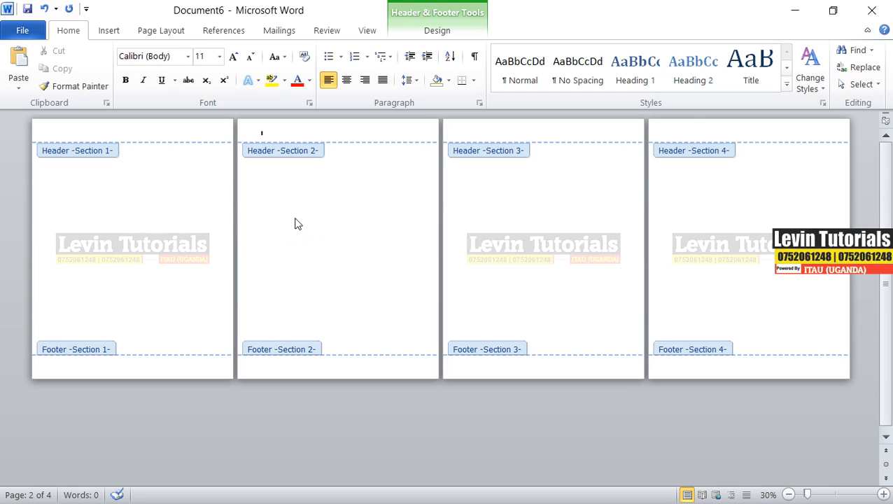
# - Try the built-in DO NOT COPY 2 watermark on the section 2 page and undo it
pyautogui.click(148, 32)
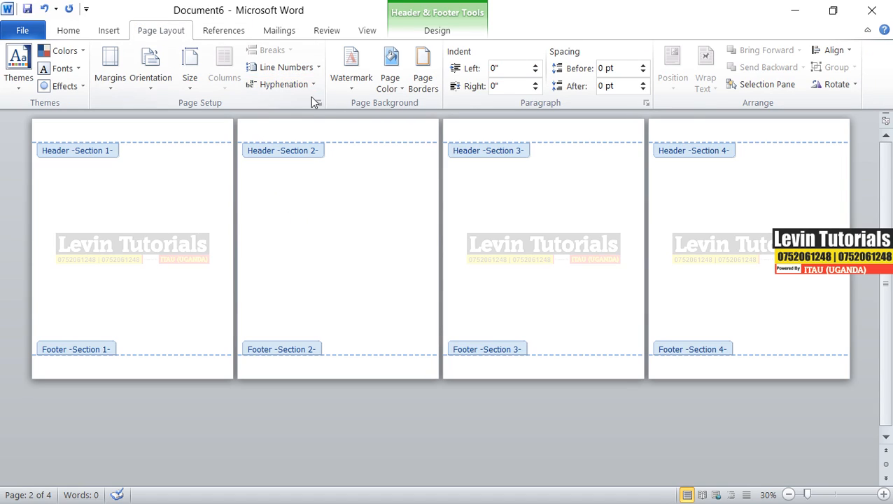
pyautogui.click(353, 89)
pyautogui.click(374, 320)
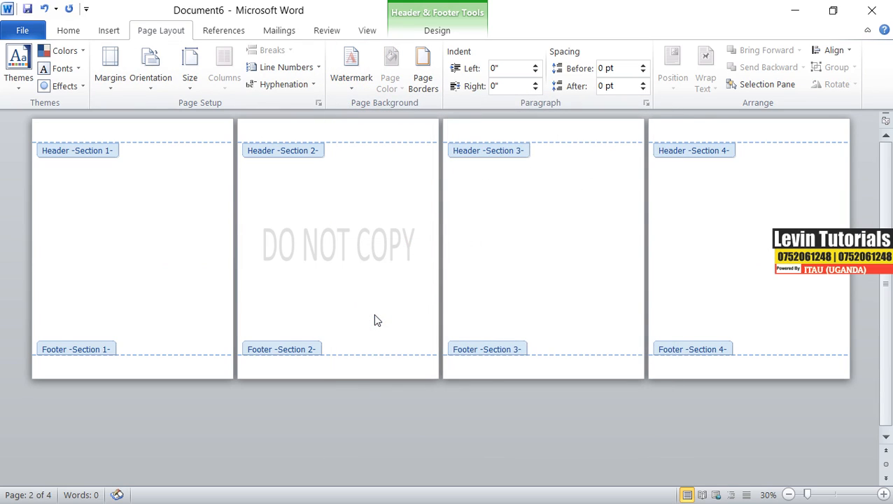
pyautogui.click(359, 250)
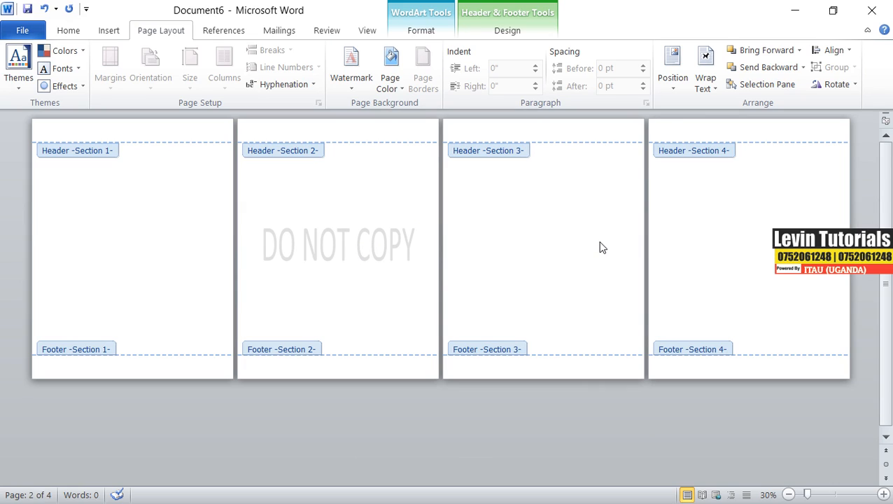
pyautogui.press('Delete')
pyautogui.click(343, 258)
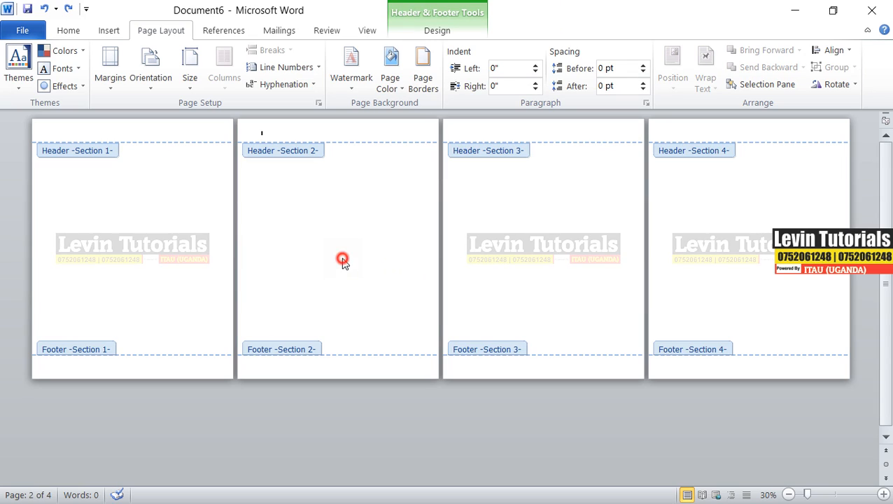
# - Delete the remaining picture watermarks from the section 4, section 3 and section 1 pages
pyautogui.click(714, 249)
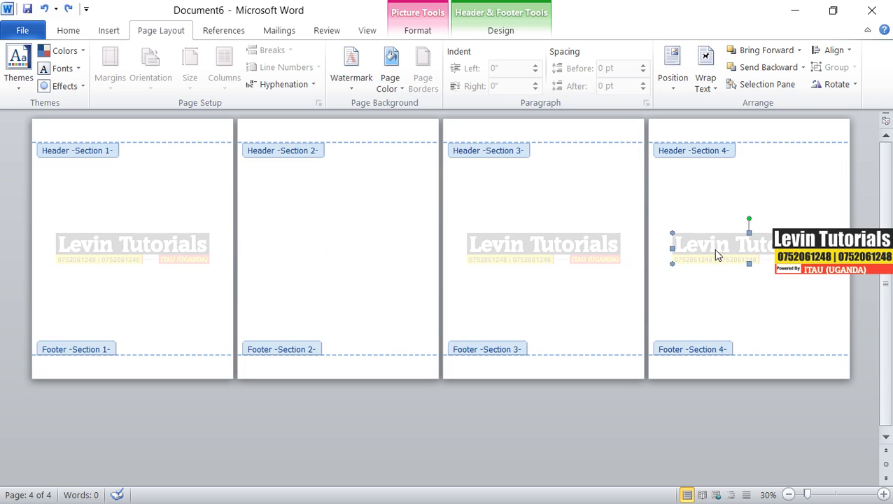
pyautogui.press('Delete')
pyautogui.click(295, 249)
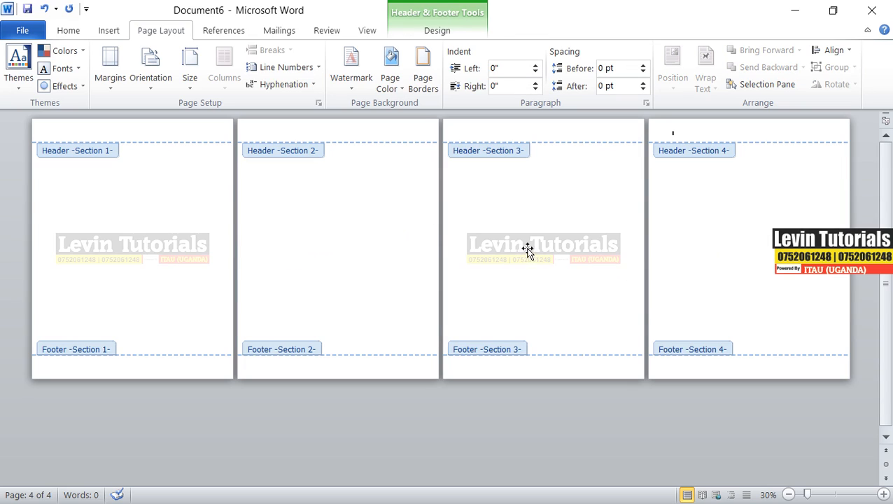
pyautogui.click(528, 250)
pyautogui.click(163, 253)
pyautogui.click(336, 257)
pyautogui.click(726, 243)
pyautogui.click(504, 252)
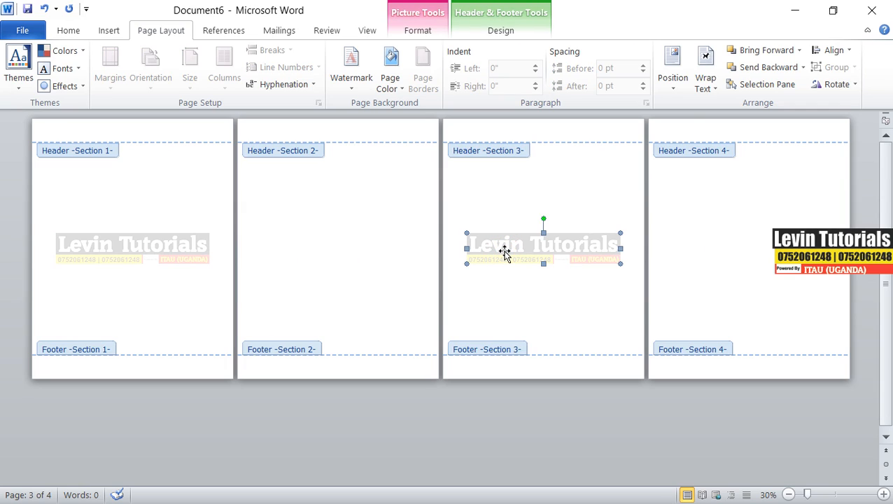
pyautogui.press('Delete')
pyautogui.click(160, 260)
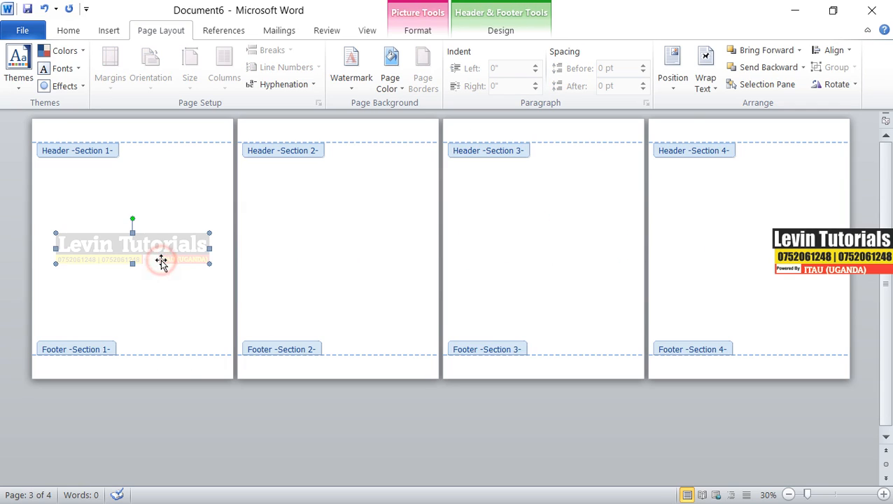
pyautogui.press('Delete')
pyautogui.click(162, 239)
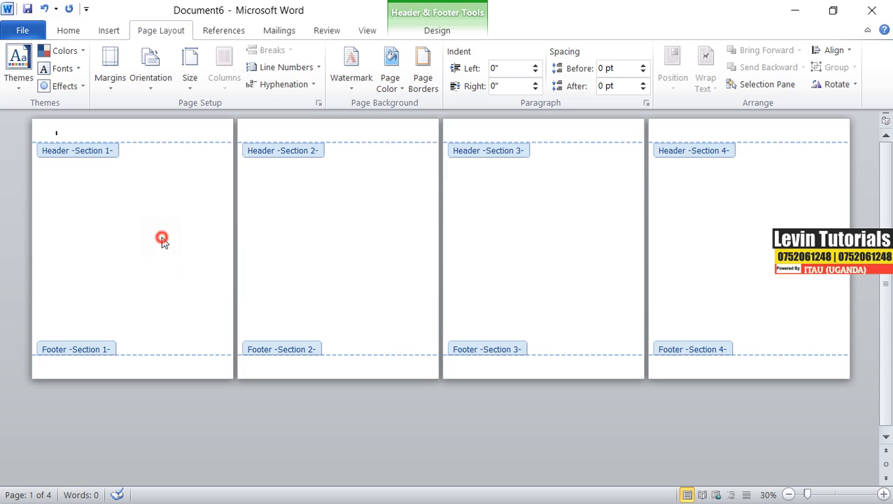
# - Leave header editing and set up a custom text watermark reading CORONA VIRUS
pyautogui.doubleClick(150, 193)
pyautogui.click(356, 90)
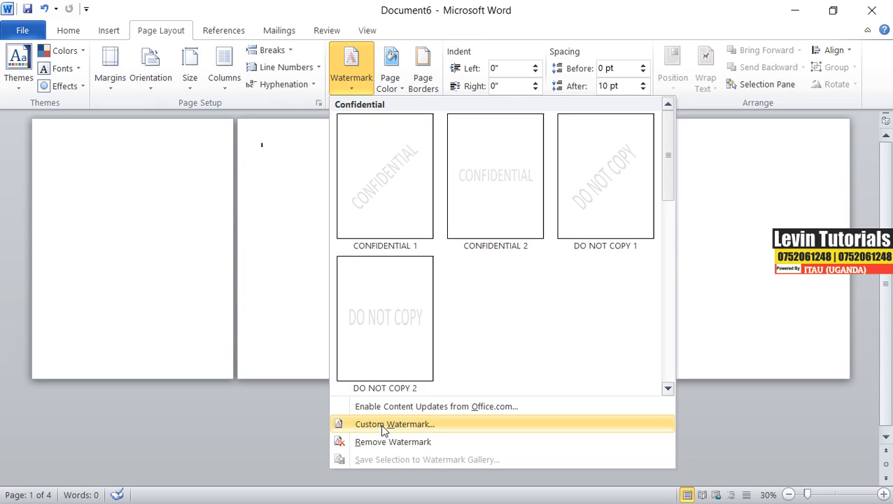
pyautogui.click(384, 427)
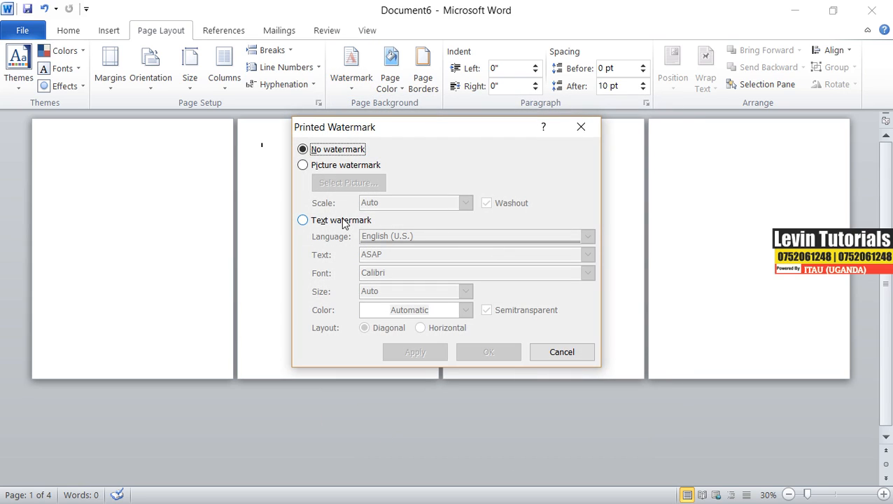
pyautogui.click(341, 220)
pyautogui.moveTo(392, 255); pyautogui.dragTo(354, 258)
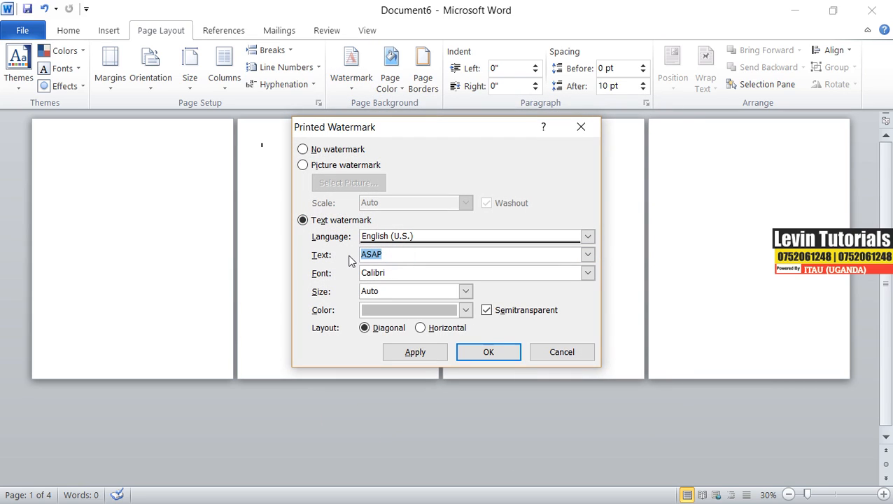
pyautogui.write('CORONA VIRU')
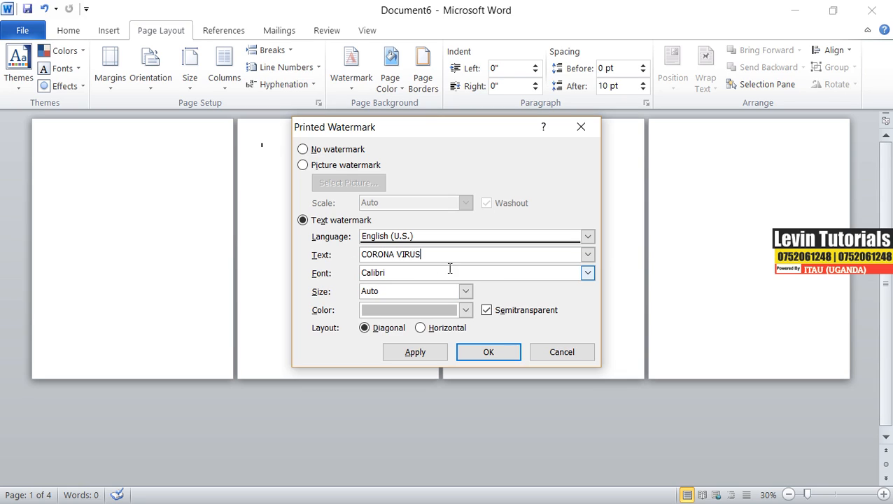
# - Format the text watermark in Cooper Std Black with a blue theme color and apply it to the pages
pyautogui.click(587, 273)
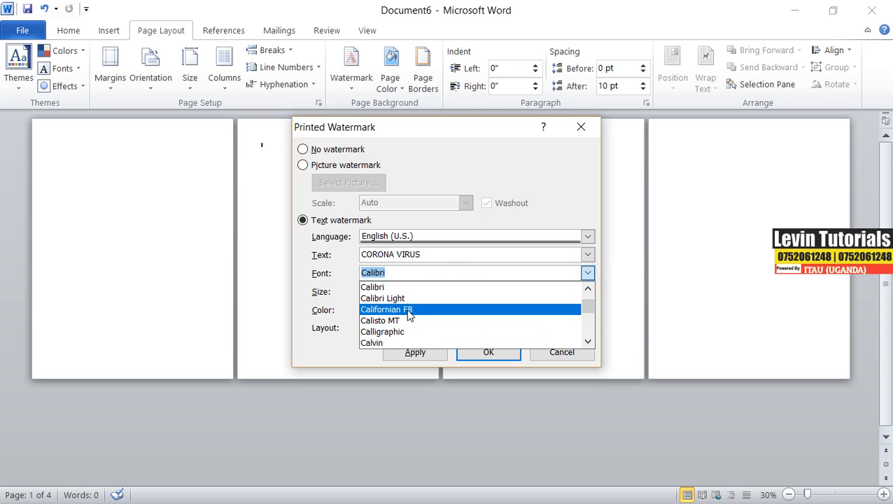
pyautogui.scroll(-15, 410, 315)
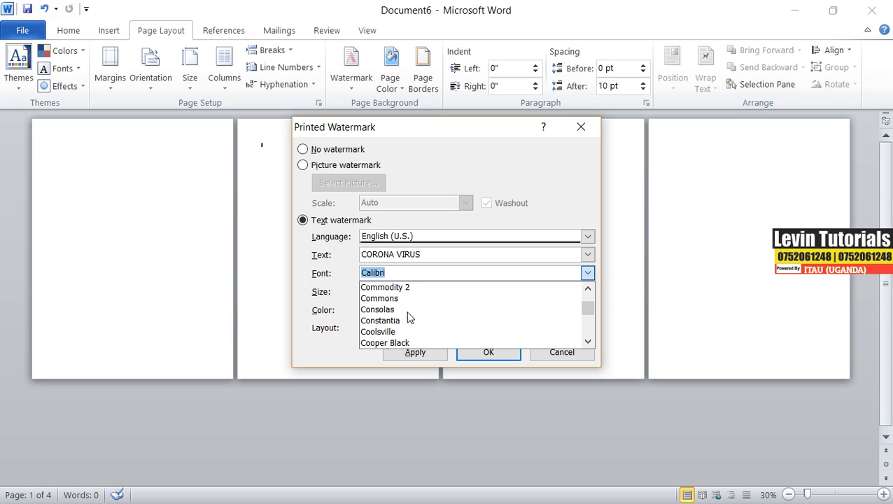
pyautogui.scroll(2, 410, 316)
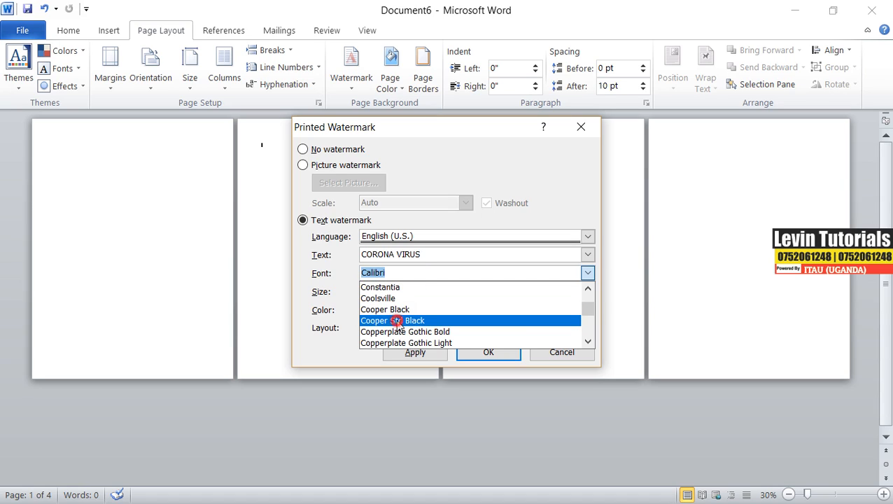
pyautogui.click(395, 321)
pyautogui.click(465, 315)
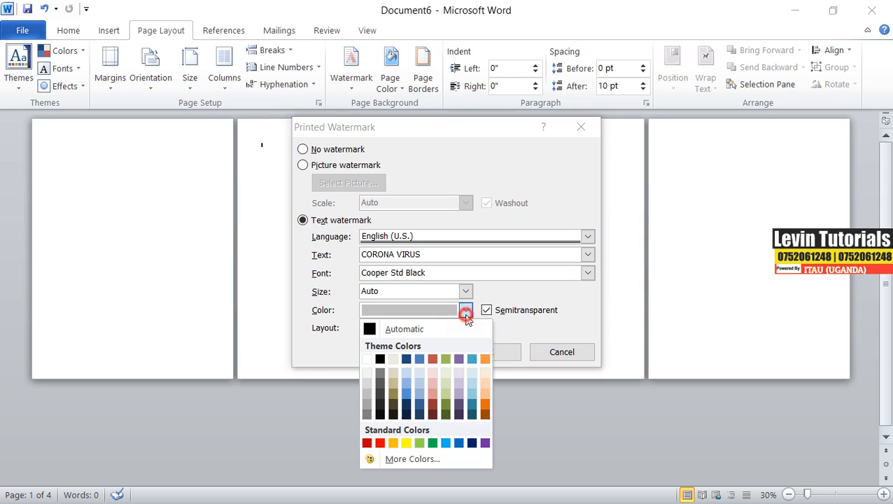
pyautogui.click(407, 394)
pyautogui.click(430, 353)
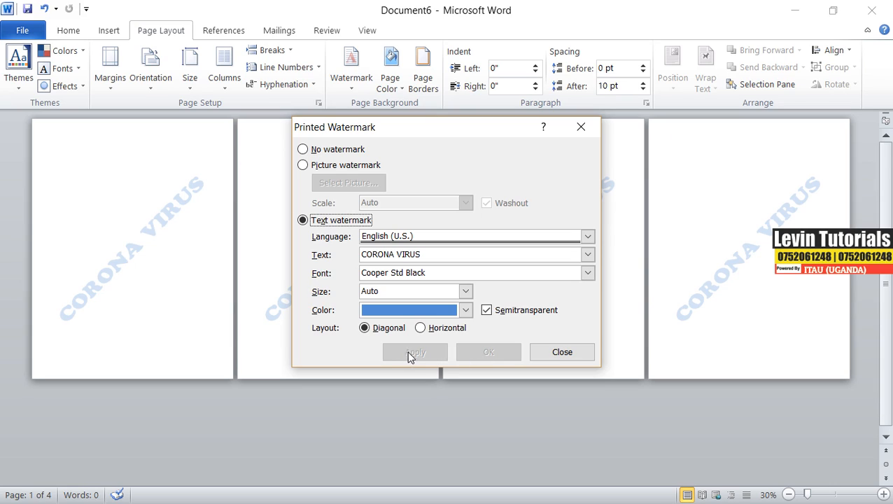
# - Try the horizontal layout for the CORONA VIRUS watermark and switch back to diagonal
pyautogui.click(449, 329)
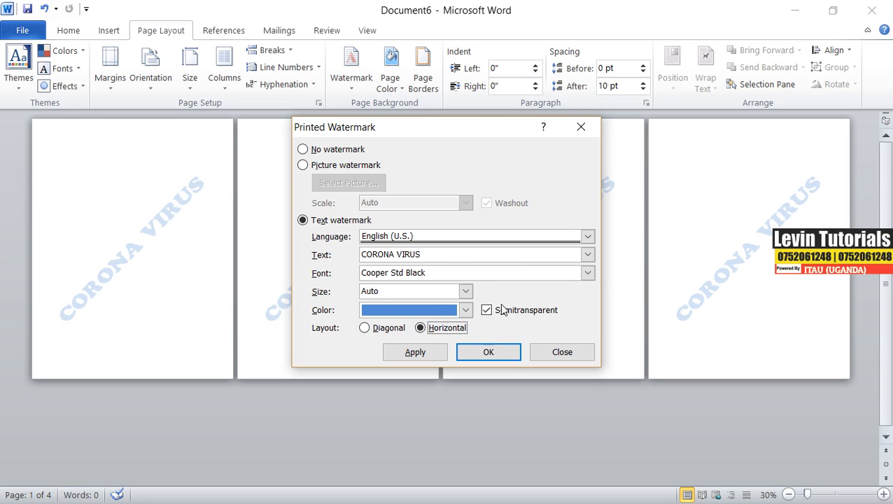
pyautogui.click(427, 351)
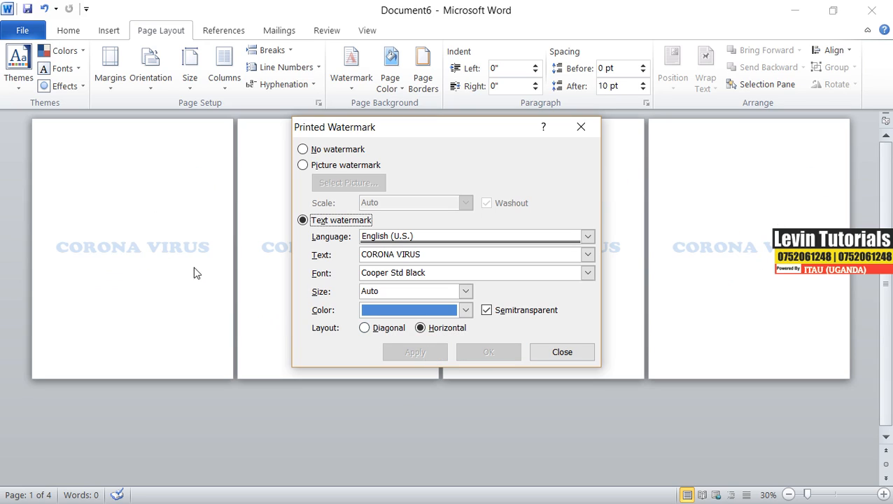
pyautogui.click(364, 329)
pyautogui.click(417, 353)
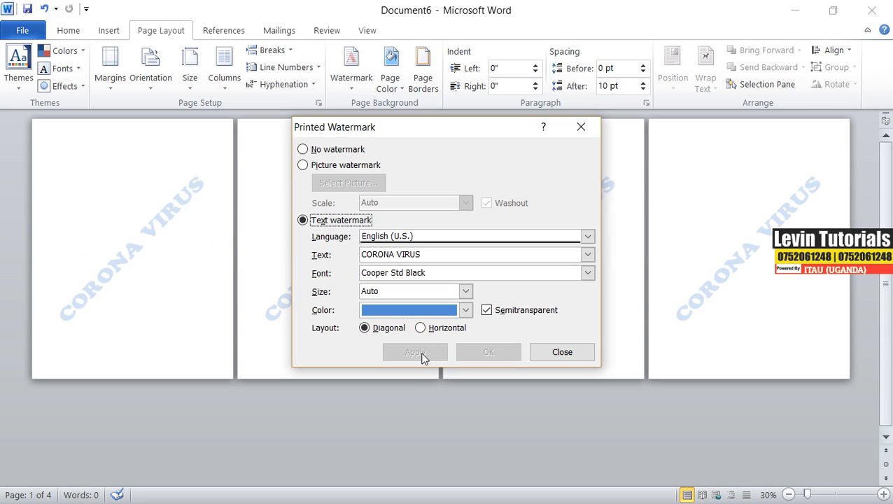
# - Try the watermark without the semitransparent effect and turn the effect back on
pyautogui.click(488, 310)
pyautogui.click(425, 353)
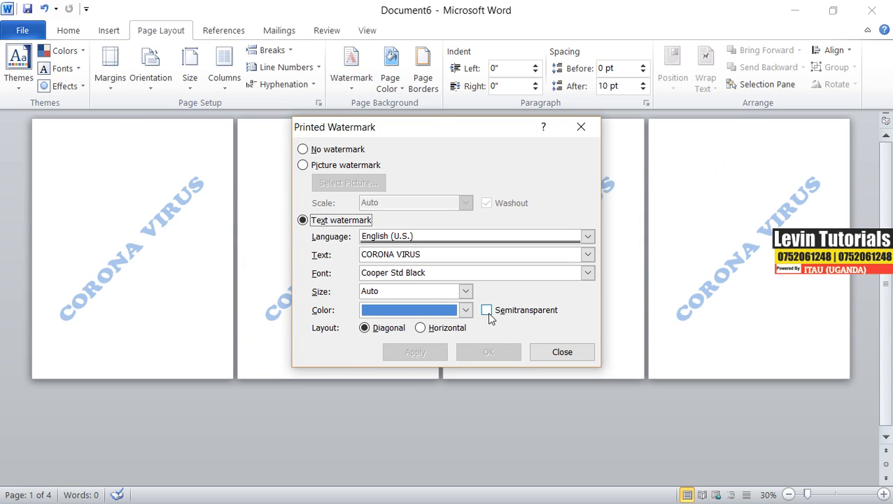
pyautogui.click(486, 310)
pyautogui.click(422, 352)
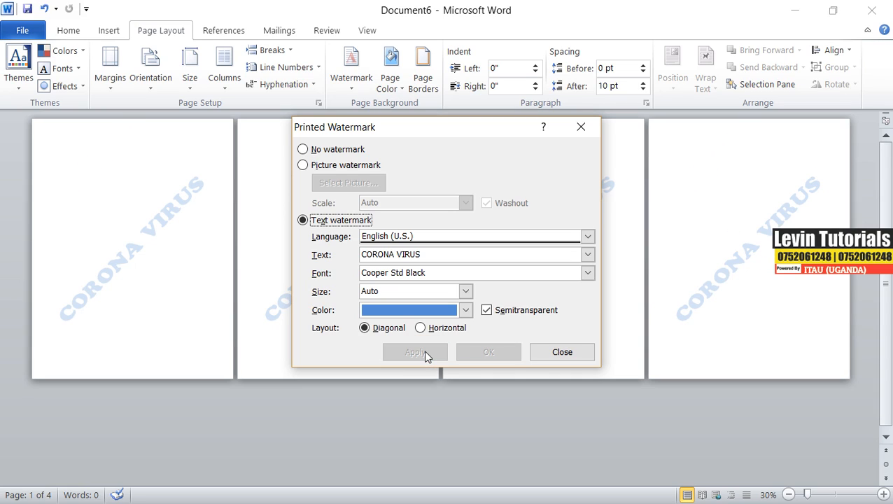
# - Close the watermark settings and open the section 2 header for editing
pyautogui.click(570, 355)
pyautogui.click(335, 249)
pyautogui.click(304, 275)
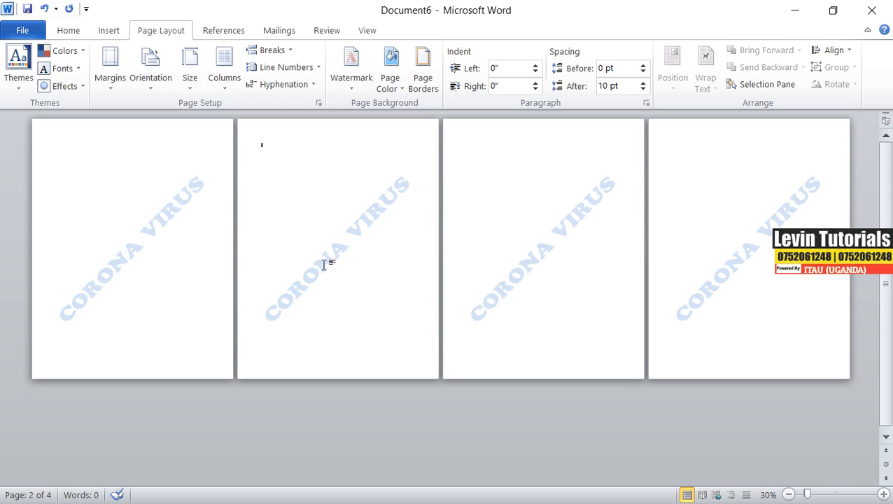
pyautogui.doubleClick(289, 133)
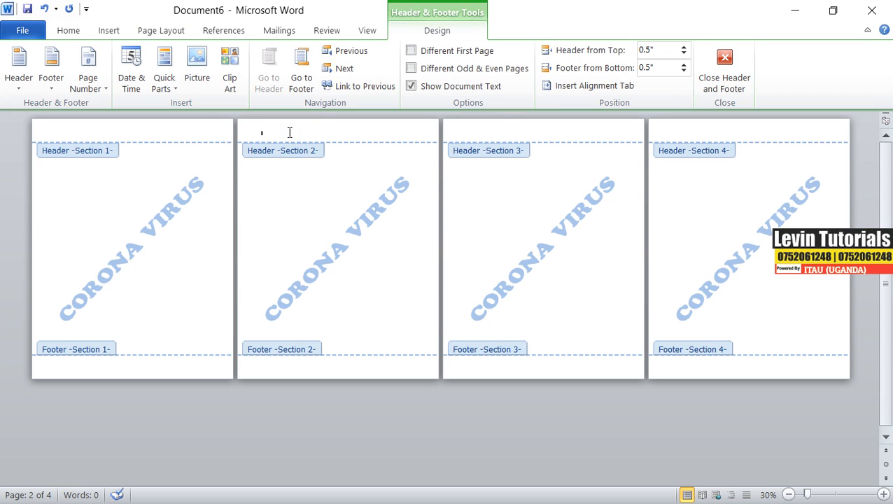
# - Select the CORONA VIRUS watermark on the section 2 page and rotate it slightly counterclockwise
pyautogui.click(355, 234)
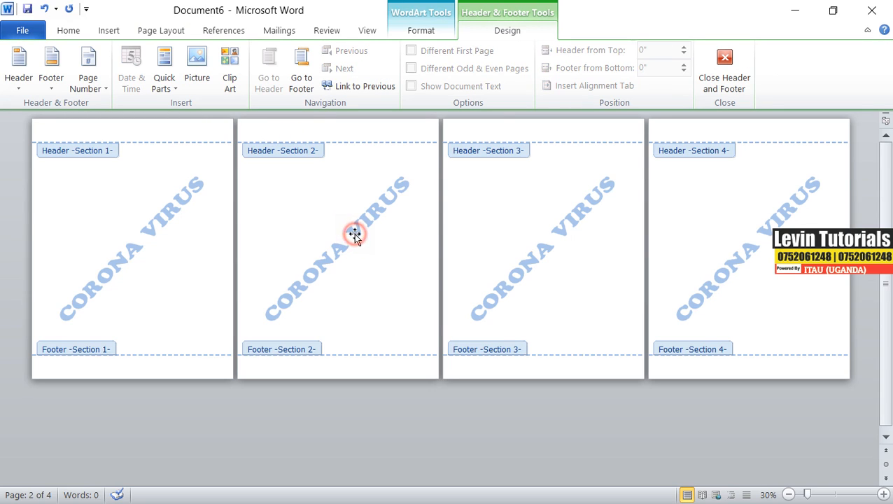
pyautogui.click(173, 208)
pyautogui.click(326, 259)
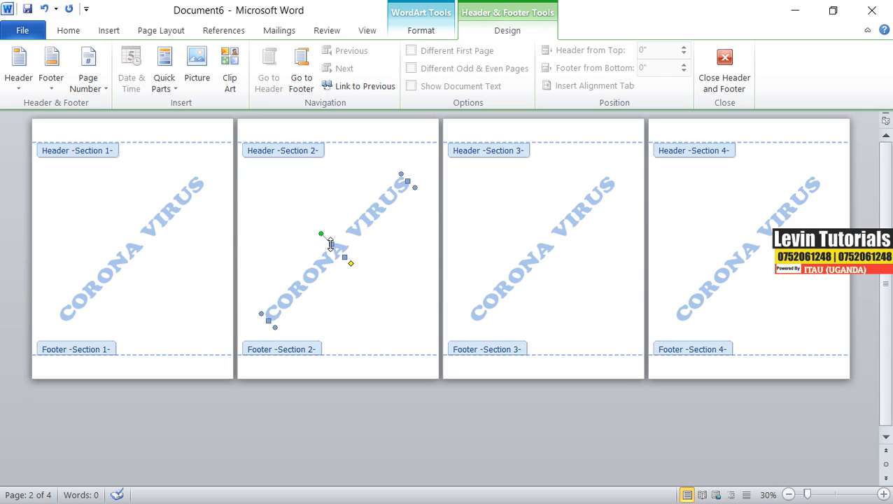
pyautogui.moveTo(321, 234)
pyautogui.mouseDown()
pyautogui.moveTo(364, 231)
pyautogui.moveTo(366, 237)
pyautogui.moveTo(311, 229)
pyautogui.mouseUp()
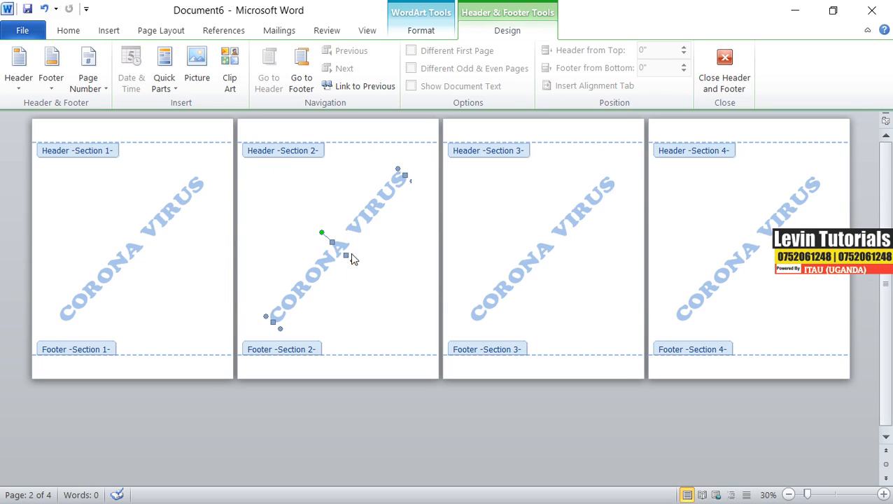
# - Change the section 2 watermark's text to CORONA and its font to Coolsville
pyautogui.click(338, 256)
pyautogui.rightClick(337, 257)
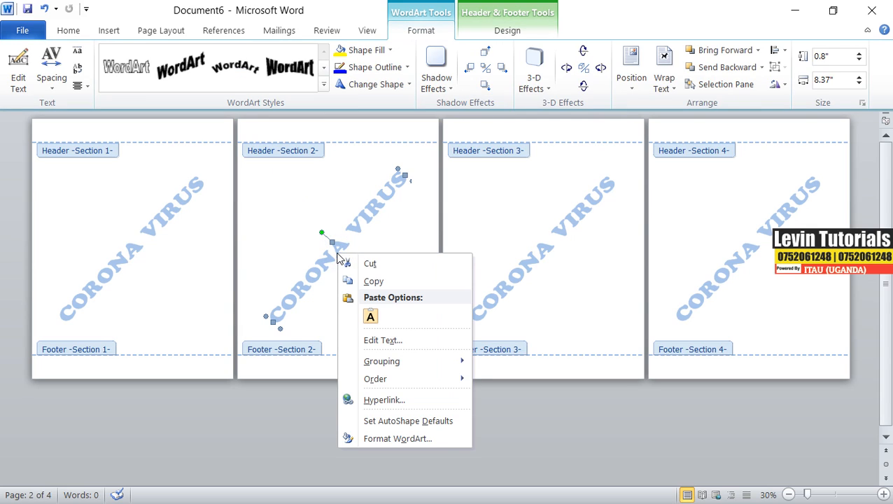
pyautogui.click(383, 340)
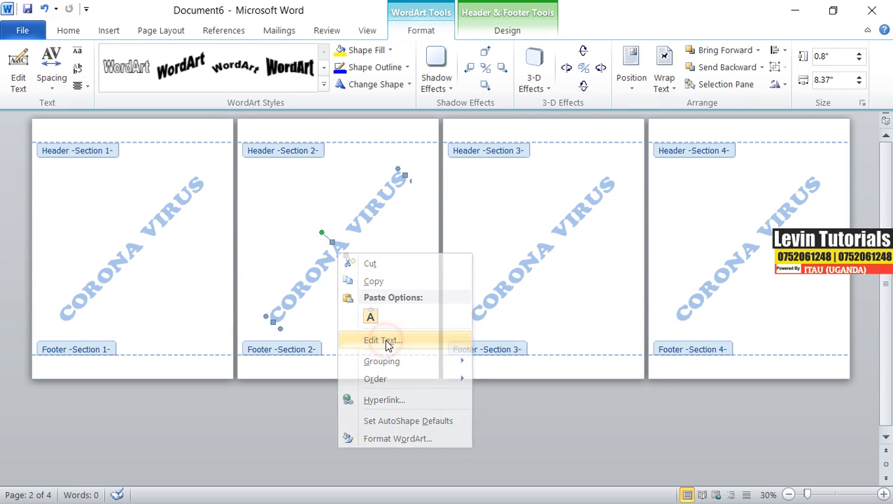
pyautogui.click(314, 177)
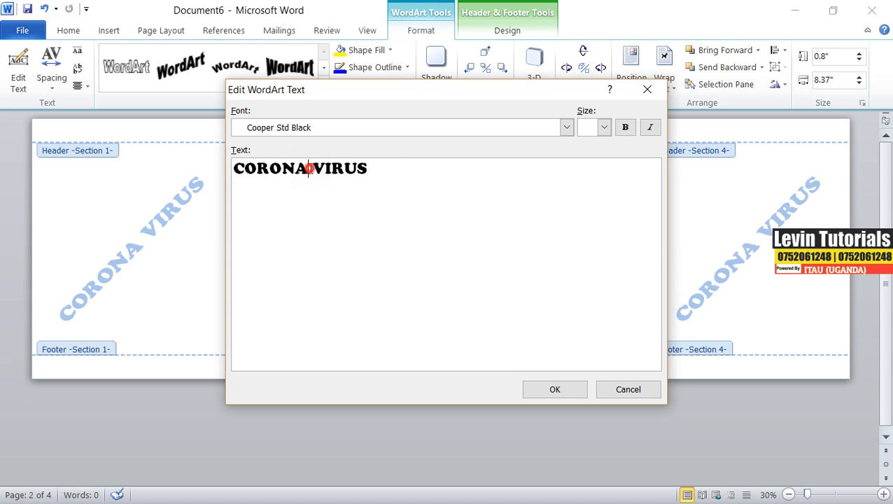
pyautogui.moveTo(308, 168); pyautogui.dragTo(431, 168)
pyautogui.press('BackSpace')
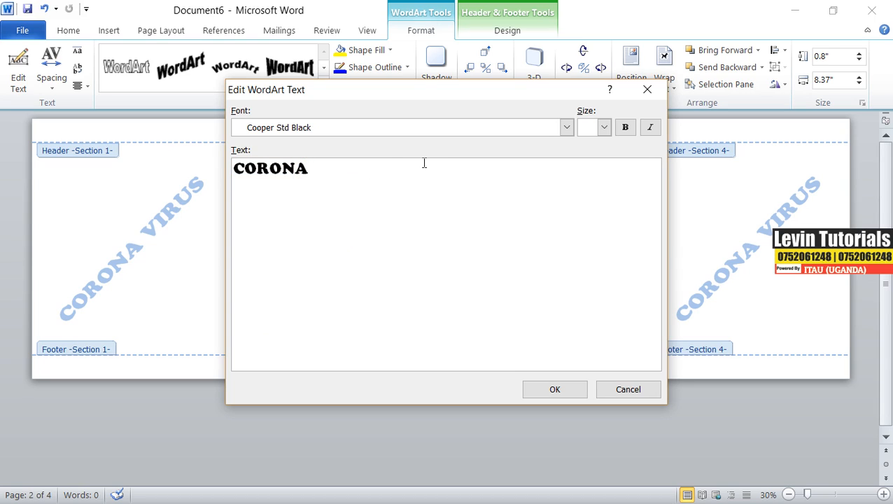
pyautogui.click(567, 126)
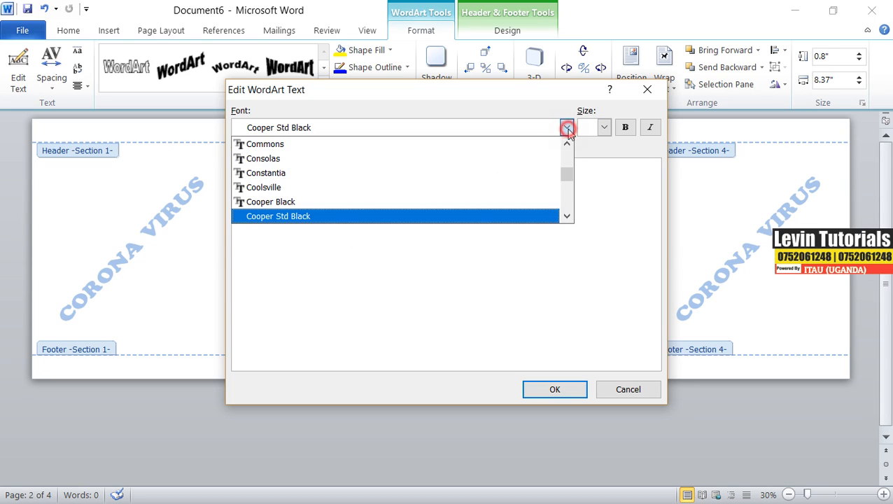
pyautogui.click(332, 187)
pyautogui.moveTo(317, 171); pyautogui.dragTo(232, 171)
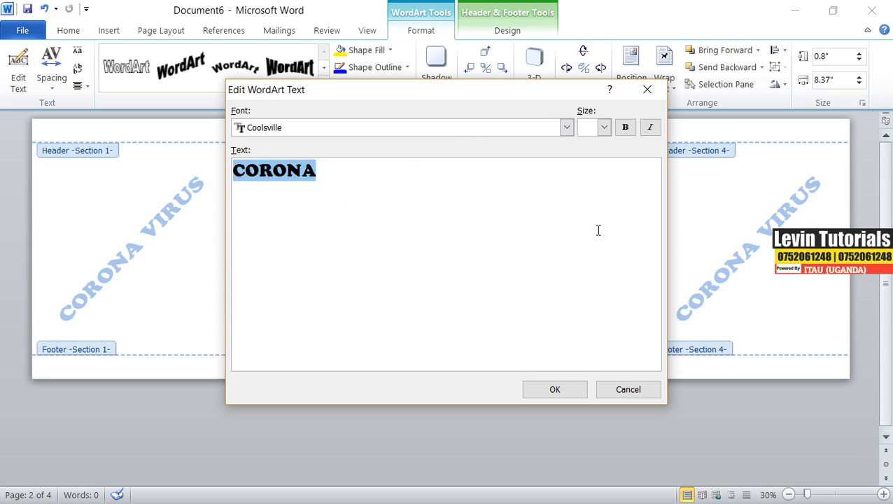
pyautogui.click(560, 389)
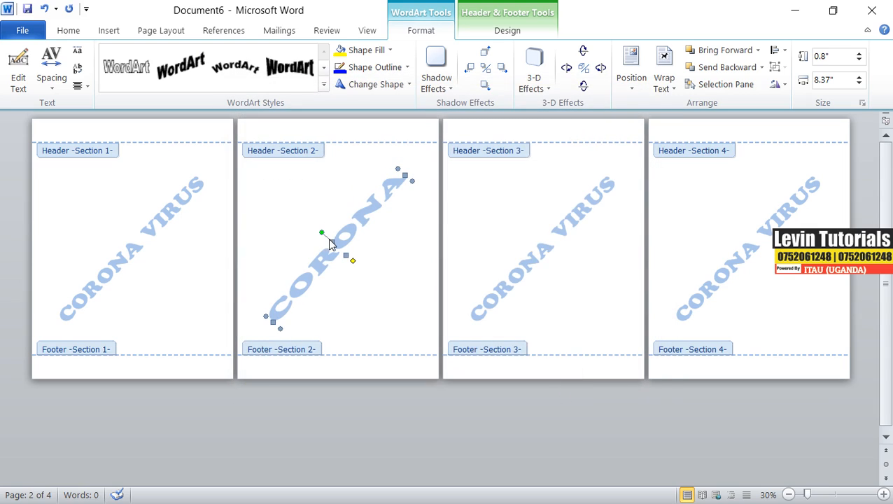
# - Resize the CORONA watermark to about 1.77" high and 7.16" wide and reposition it on the section 2 page
pyautogui.moveTo(331, 242); pyautogui.dragTo(314, 234)
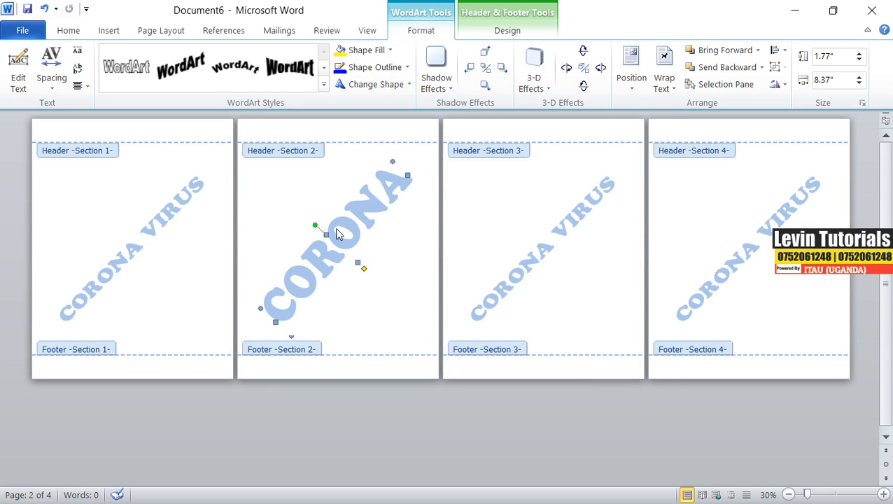
pyautogui.moveTo(407, 173); pyautogui.dragTo(396, 190)
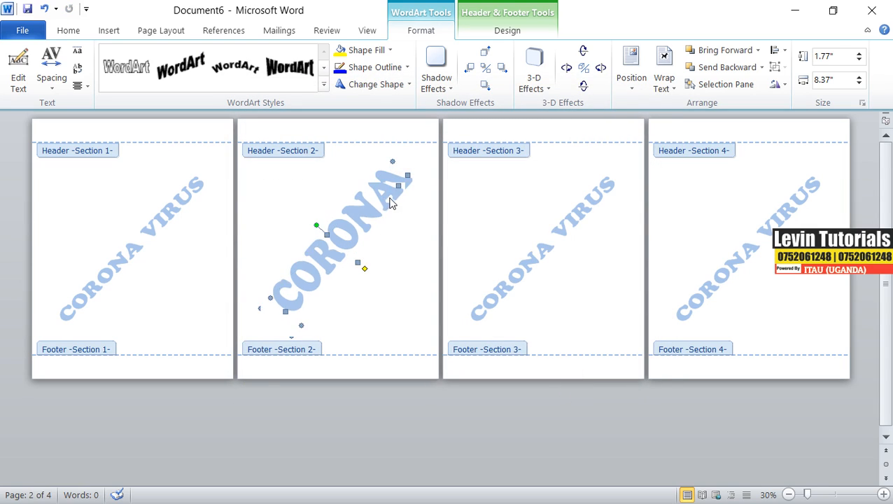
pyautogui.moveTo(335, 243); pyautogui.dragTo(326, 231)
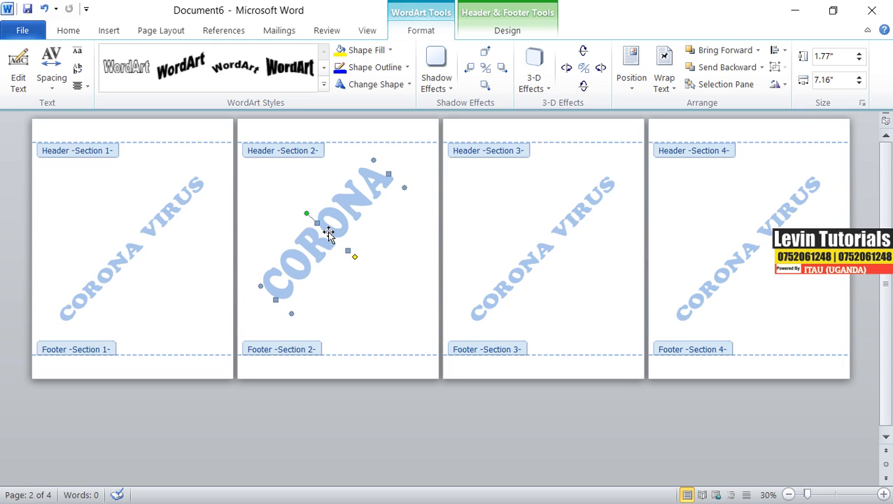
# - Change the section 3 watermark's text to DEADLY and make it bold
pyautogui.click(563, 232)
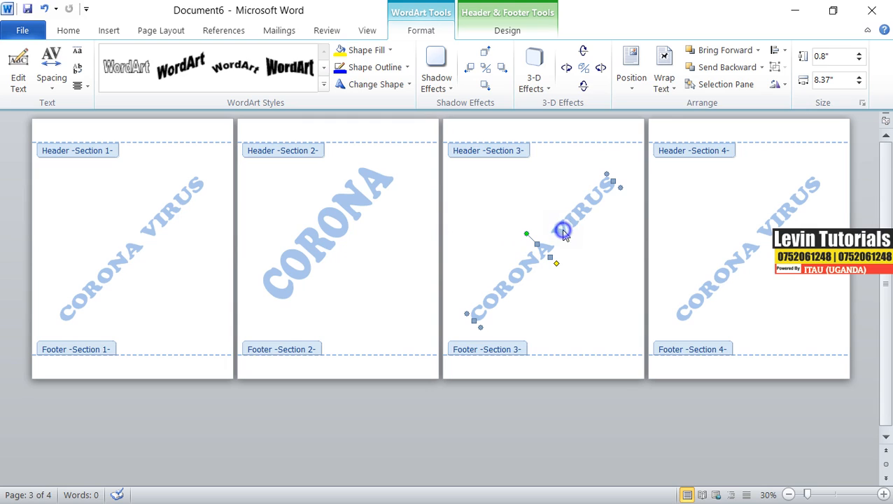
pyautogui.rightClick(564, 231)
pyautogui.click(609, 317)
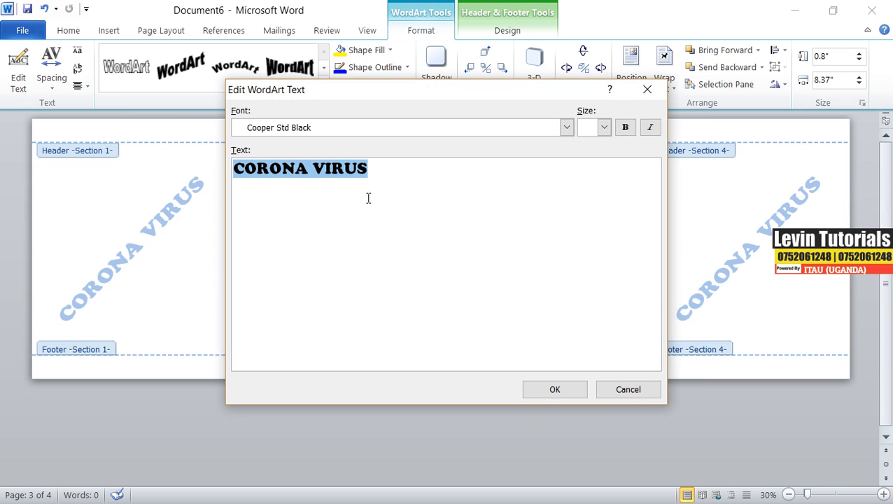
pyautogui.write('DEA')
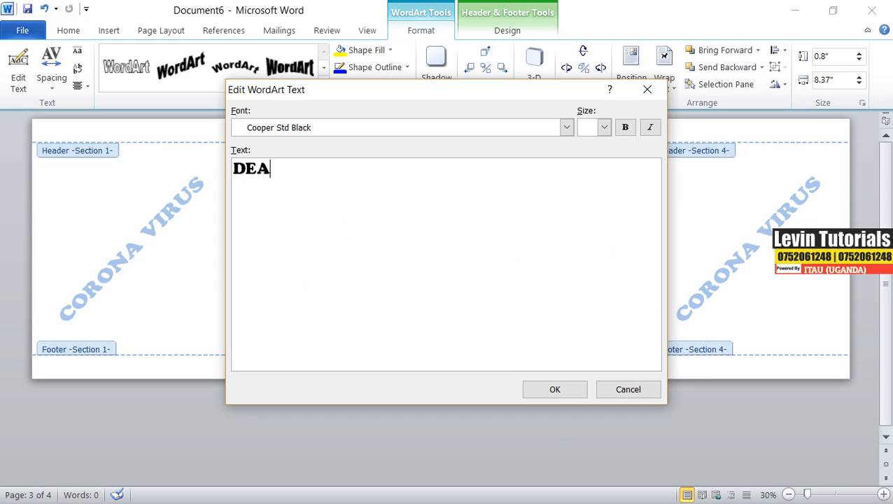
pyautogui.write('DLY')
pyautogui.click(626, 129)
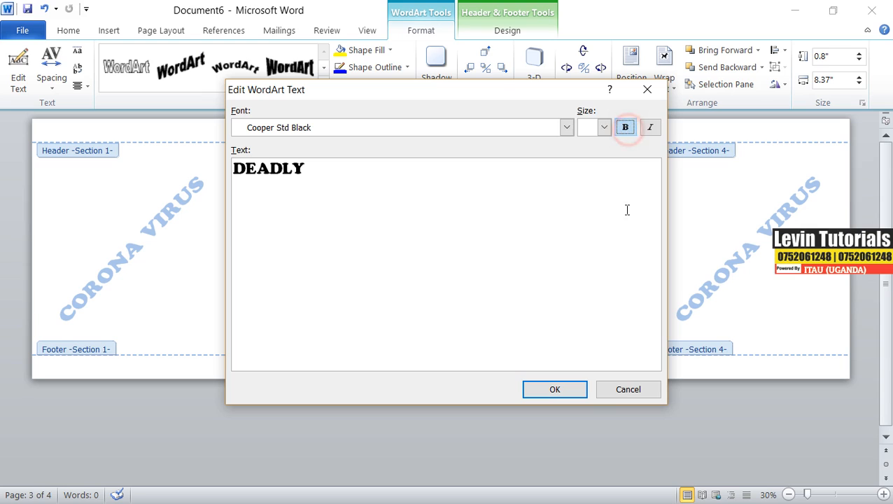
pyautogui.click(567, 390)
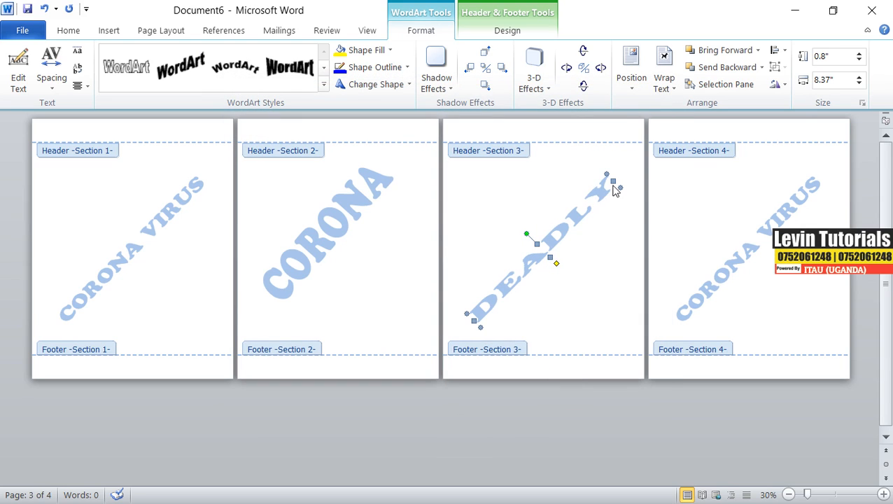
# - Resize the DEADLY watermark on the section 3 page to about 2.56" high and 5.2" wide
pyautogui.moveTo(613, 181); pyautogui.dragTo(506, 207)
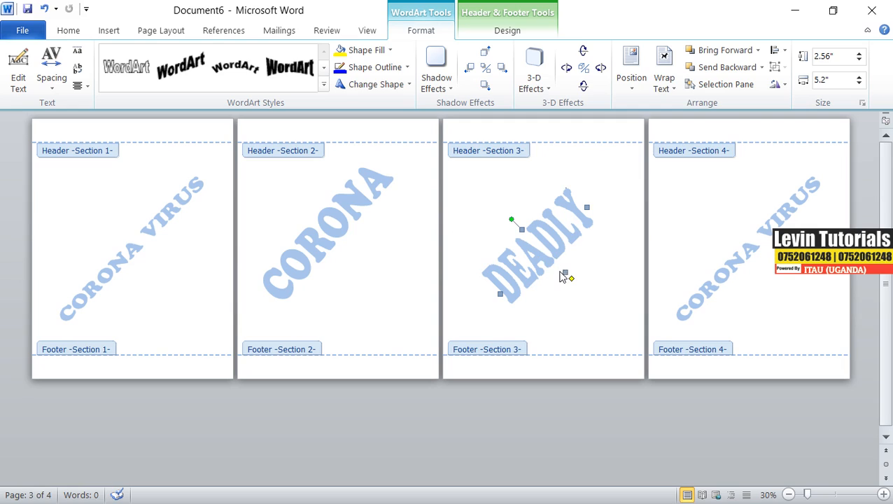
# - Try two other WordArt styles on the section 3 DEADLY watermark and undo both changes
pyautogui.moveTo(572, 280)
pyautogui.mouseDown()
pyautogui.moveTo(570, 271)
pyautogui.moveTo(572, 279)
pyautogui.mouseUp()
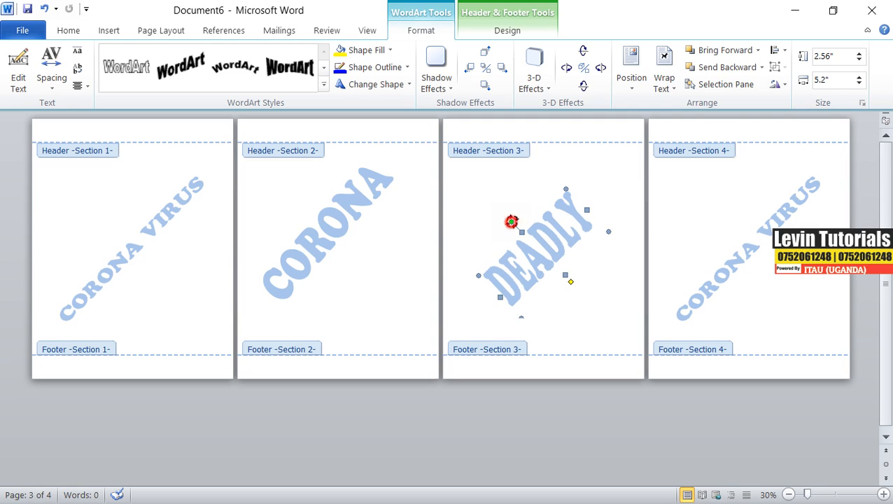
pyautogui.click(290, 68)
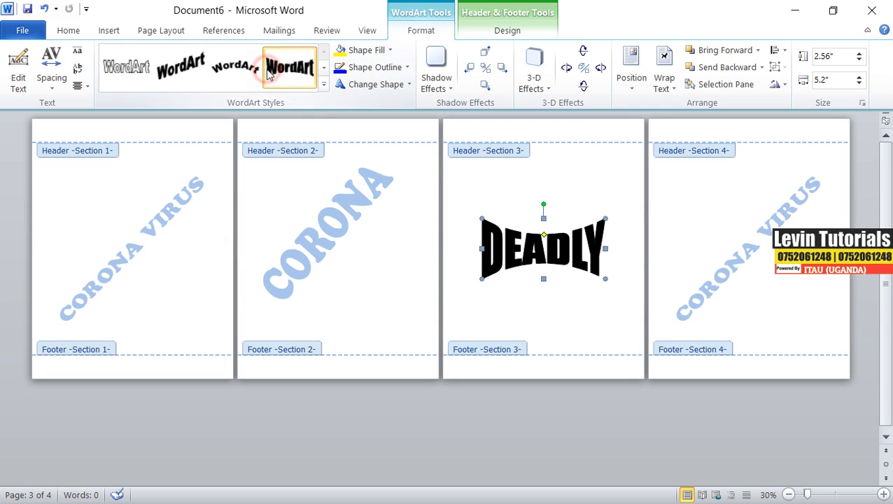
pyautogui.click(221, 76)
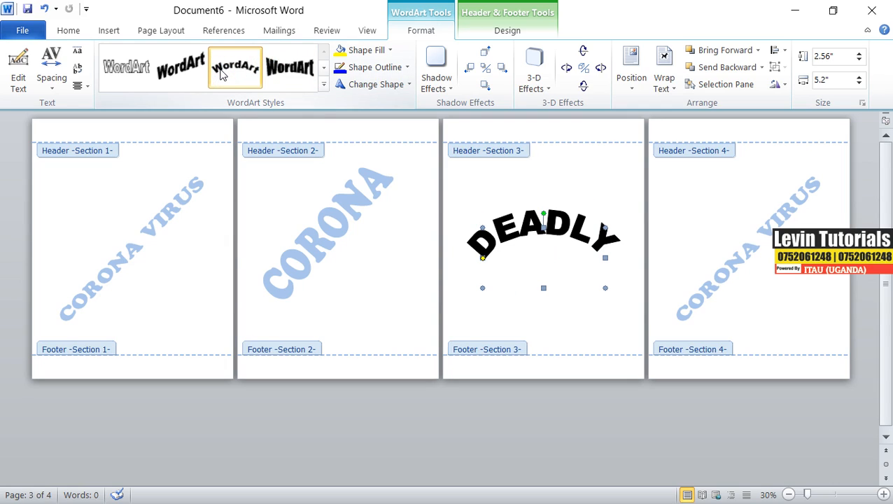
pyautogui.hotkey('ctrl', 'z')
pyautogui.hotkey('ctrl', 'z')
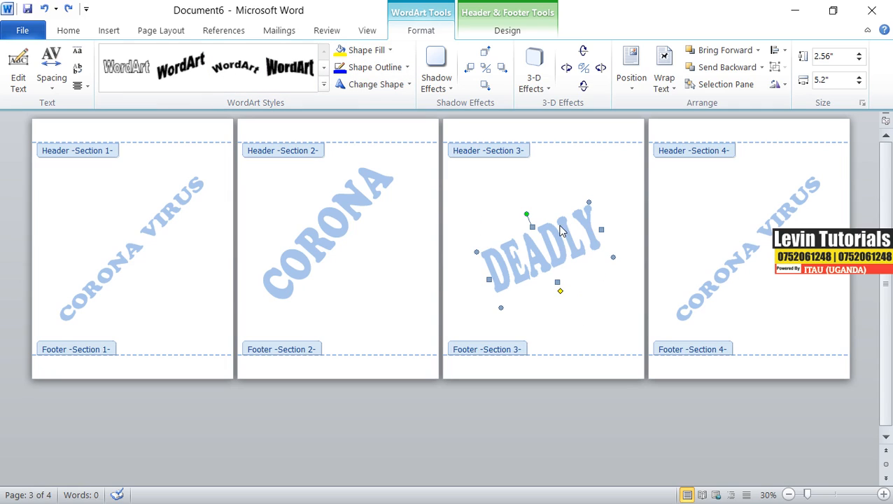
# - Rotate the section 3 DEADLY watermark to a steeper diagonal and leave header and footer editing
pyautogui.moveTo(526, 214); pyautogui.dragTo(516, 220)
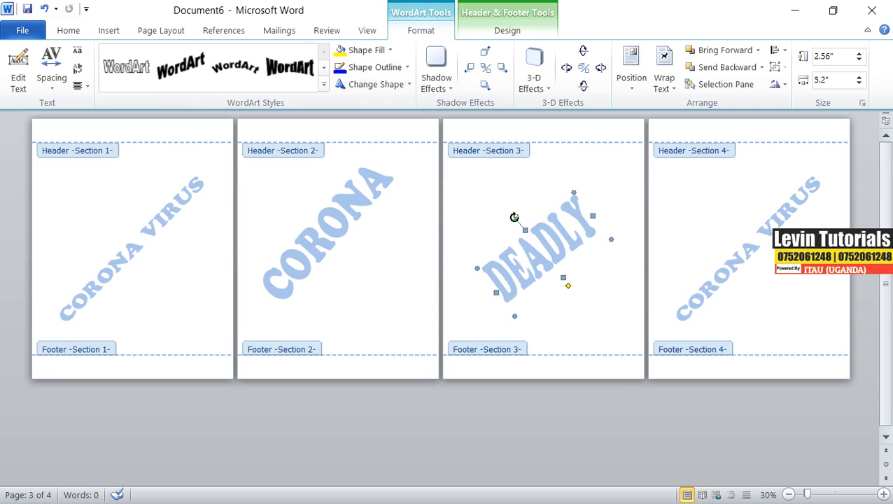
pyautogui.click(554, 270)
pyautogui.doubleClick(696, 219)
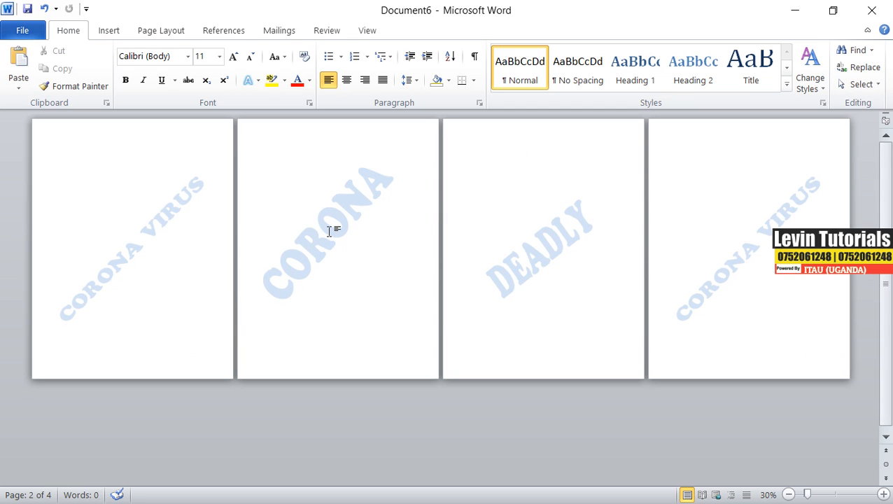
pyautogui.click(159, 32)
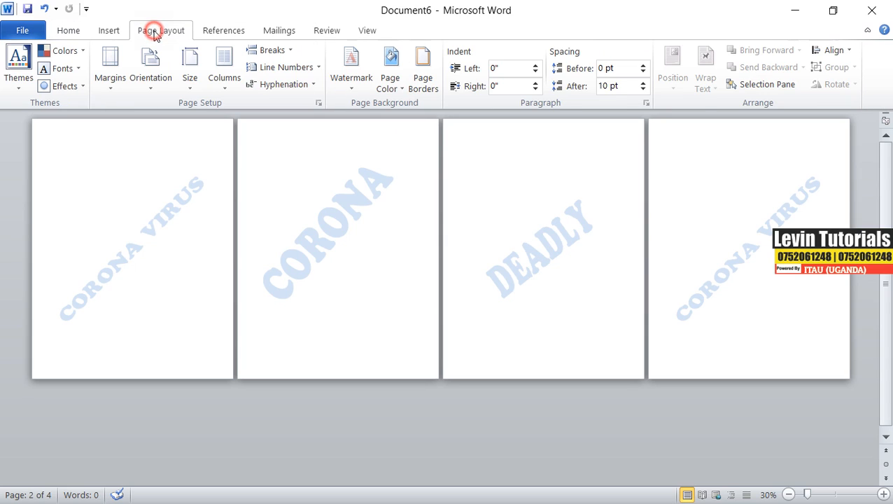
pyautogui.click(290, 52)
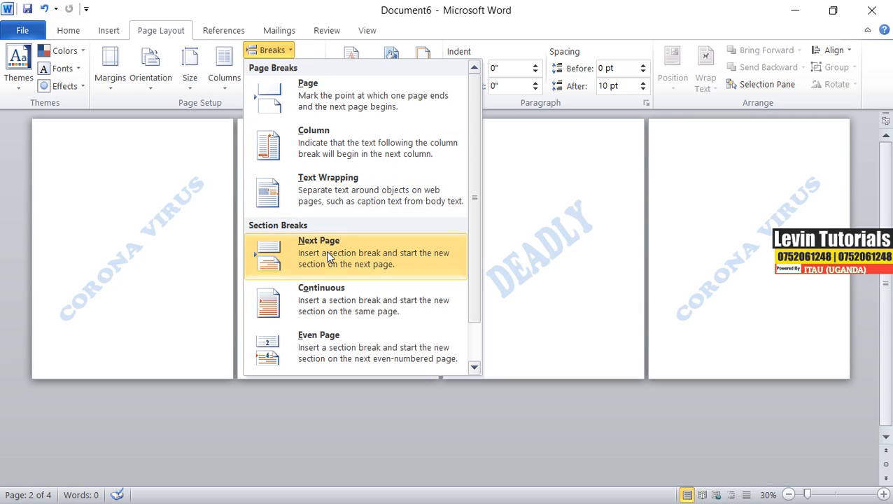
pyautogui.click(540, 202)
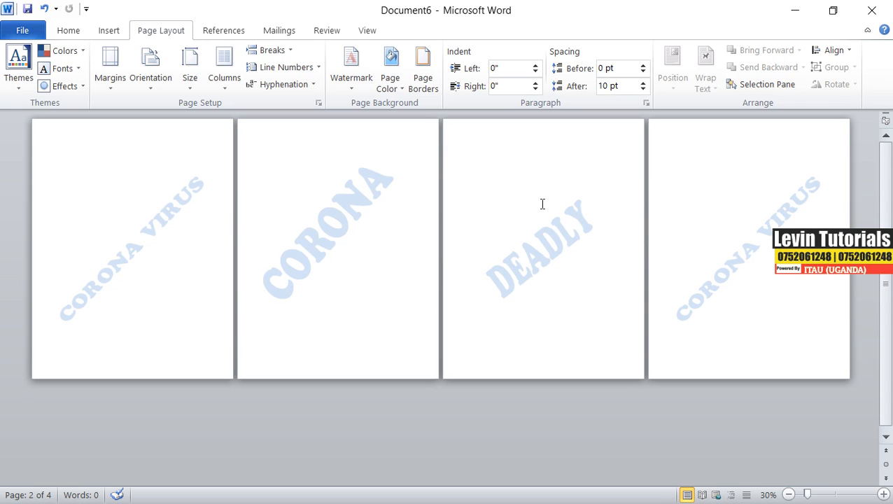
# - Create a new blank document and insert two Next Page section breaks to make three single-page sections
pyautogui.hotkey('ctrl', 'n')
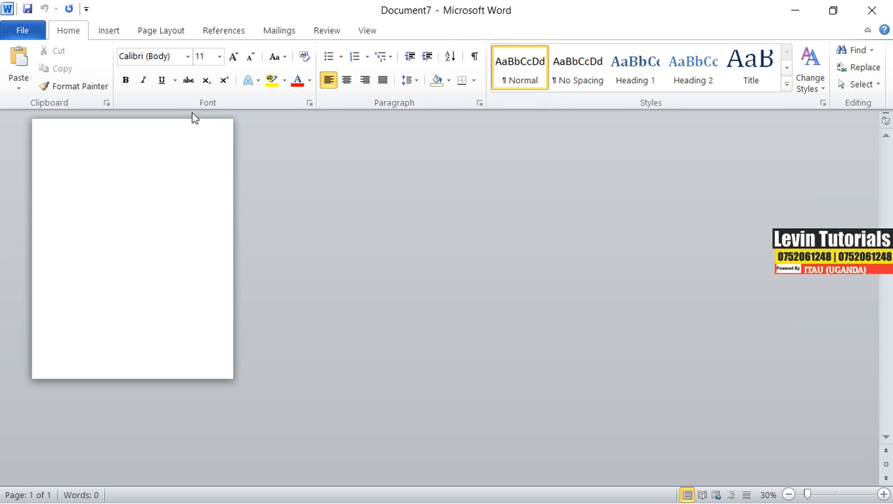
pyautogui.click(167, 31)
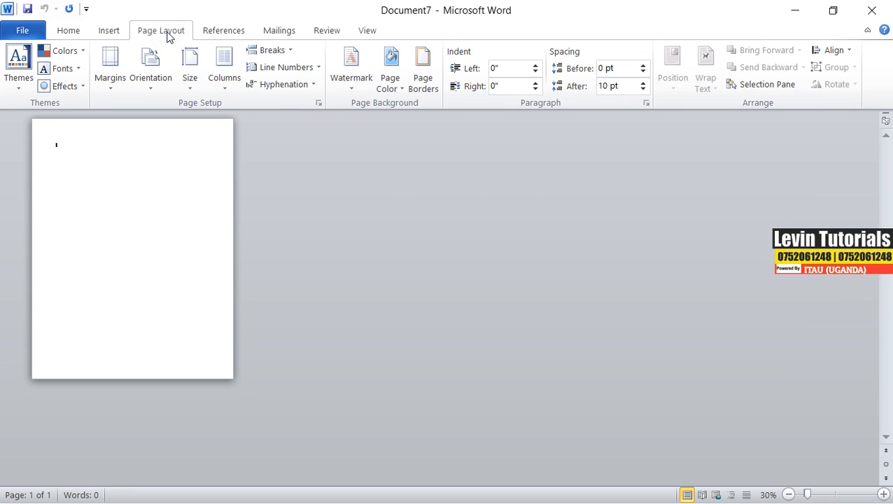
pyautogui.click(293, 54)
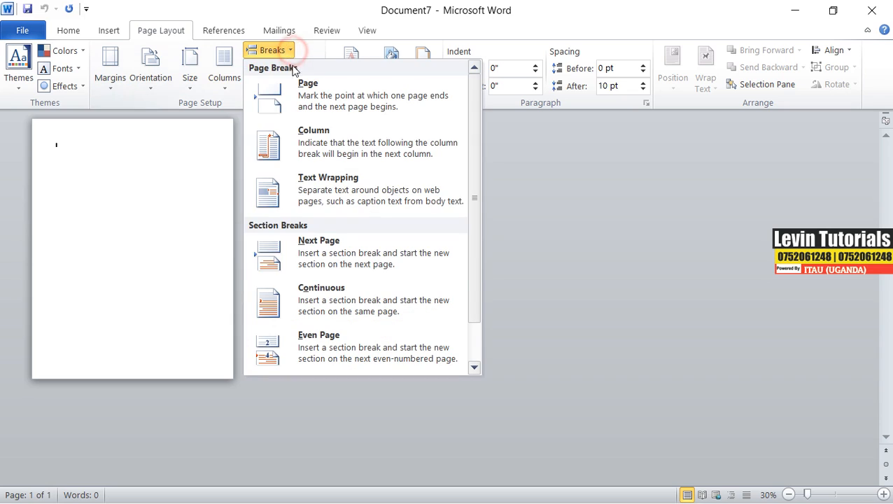
pyautogui.click(305, 254)
pyautogui.click(289, 53)
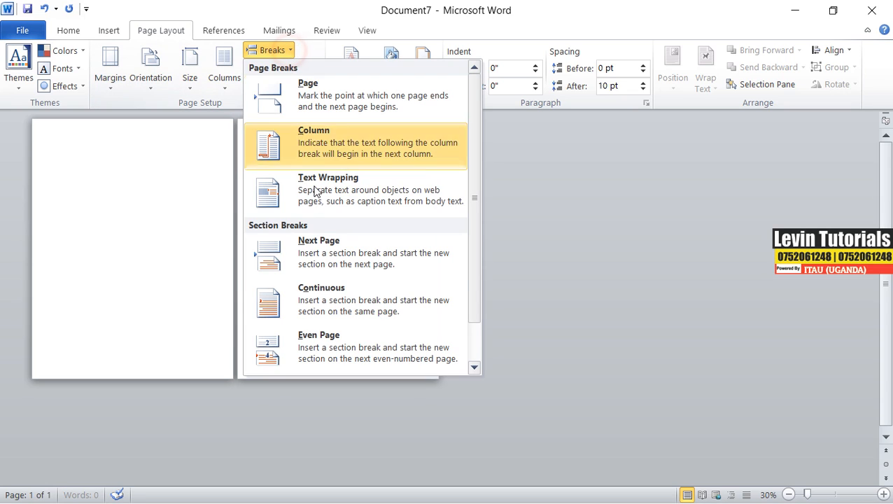
pyautogui.click(313, 259)
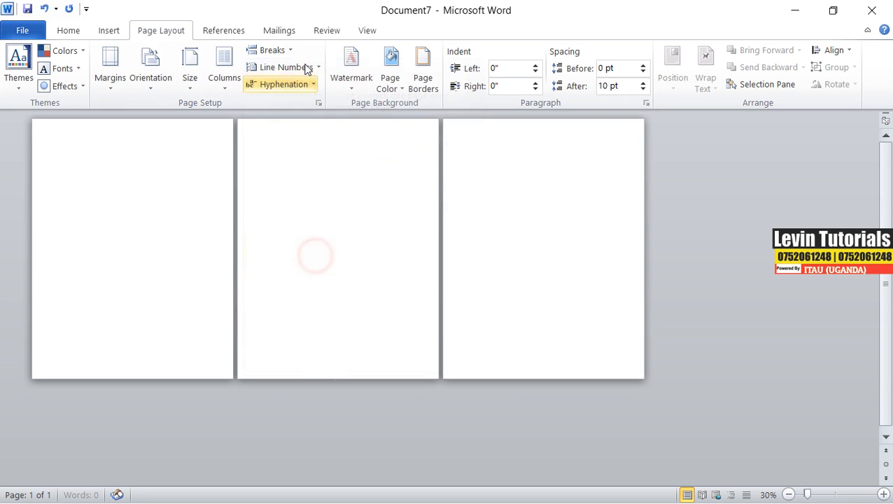
# - Open the headers for editing and unlink the section 2 and section 3 headers from the previous section
pyautogui.doubleClick(321, 127)
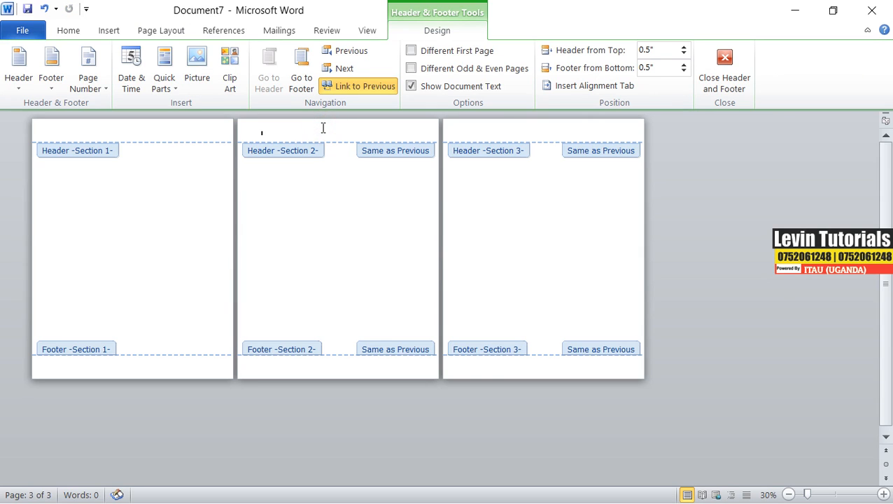
pyautogui.click(348, 86)
pyautogui.click(486, 133)
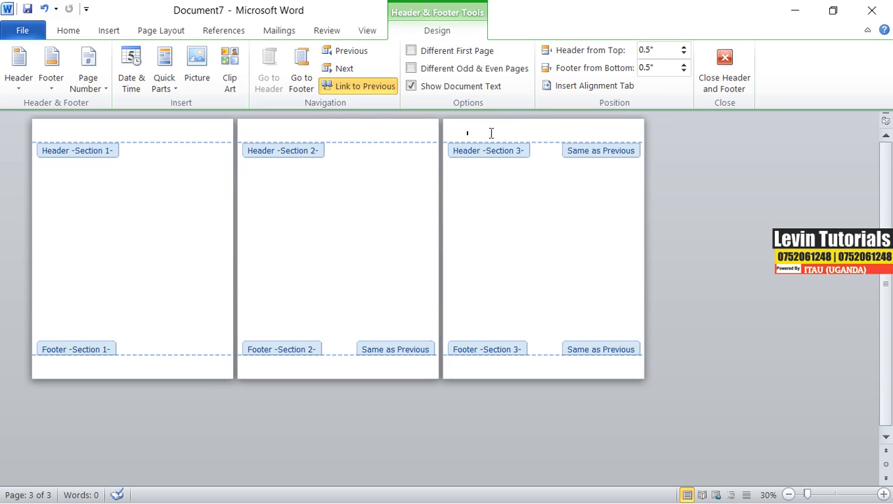
pyautogui.click(357, 91)
# - Unlink the section 2 and section 3 footers from the previous section
pyautogui.click(394, 368)
pyautogui.click(348, 88)
pyautogui.click(467, 364)
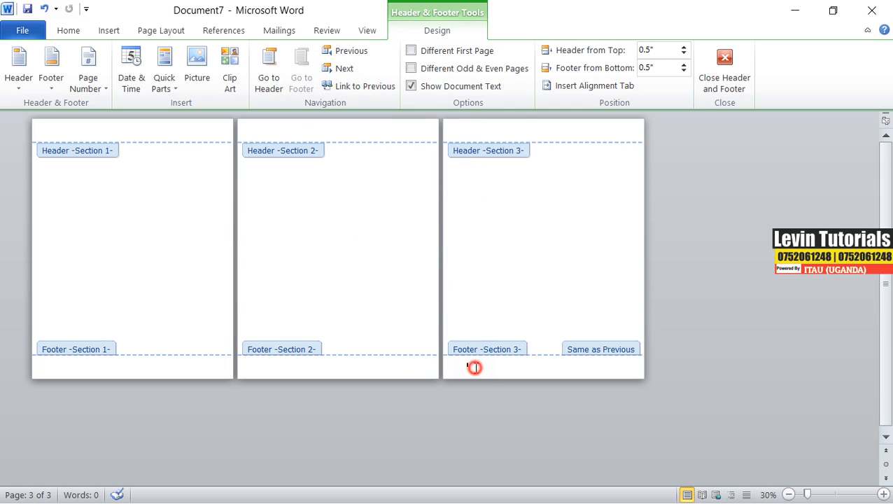
pyautogui.click(353, 87)
pyautogui.click(155, 294)
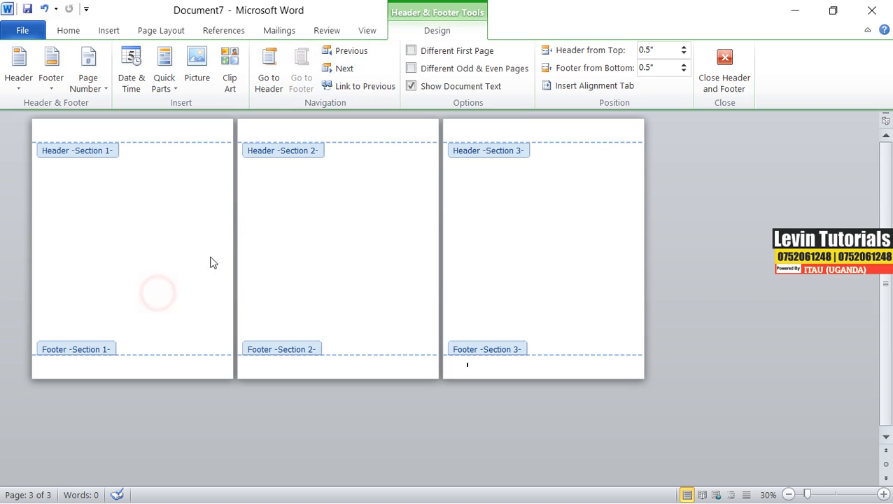
# - Add a custom text watermark reading LEARN in standard red to the document's pages
pyautogui.click(109, 32)
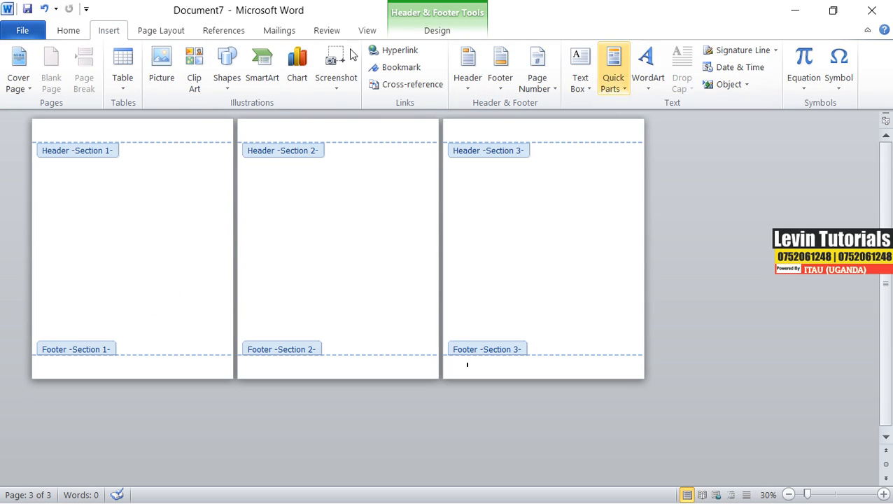
pyautogui.click(171, 32)
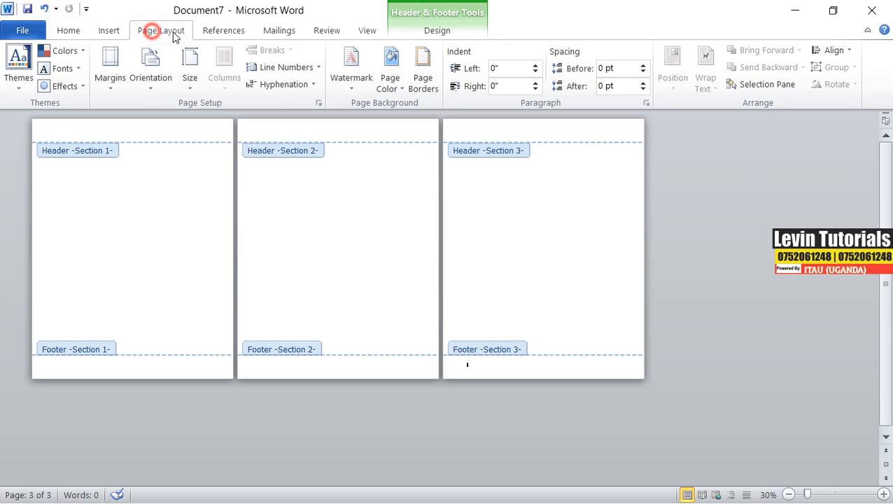
pyautogui.click(350, 89)
pyautogui.click(383, 427)
pyautogui.click(333, 221)
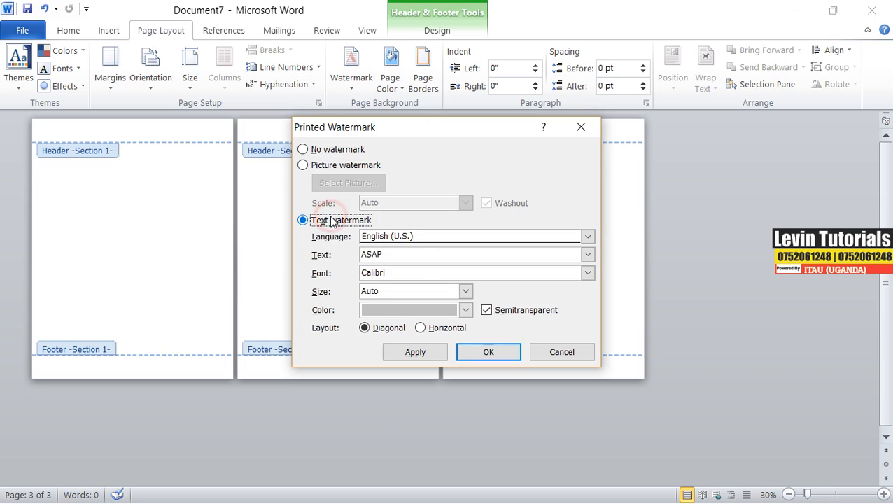
pyautogui.doubleClick(404, 253)
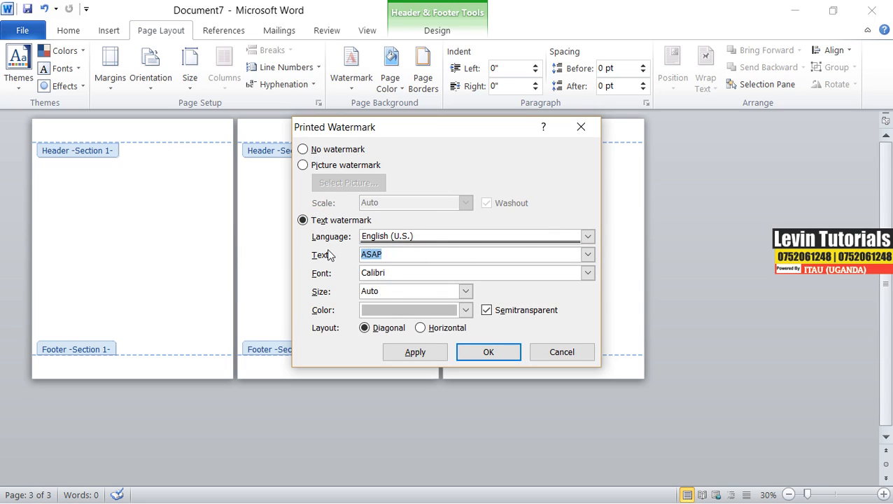
pyautogui.write('LEARN')
pyautogui.click(465, 310)
pyautogui.click(380, 442)
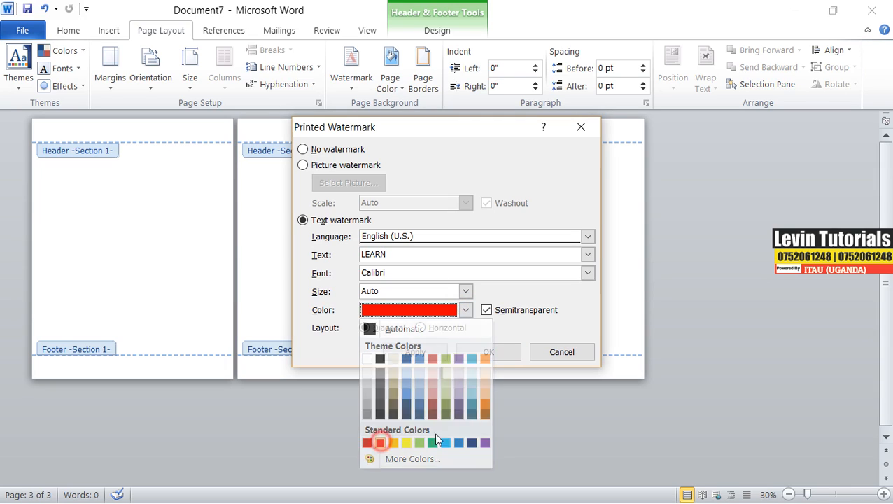
pyautogui.click(440, 354)
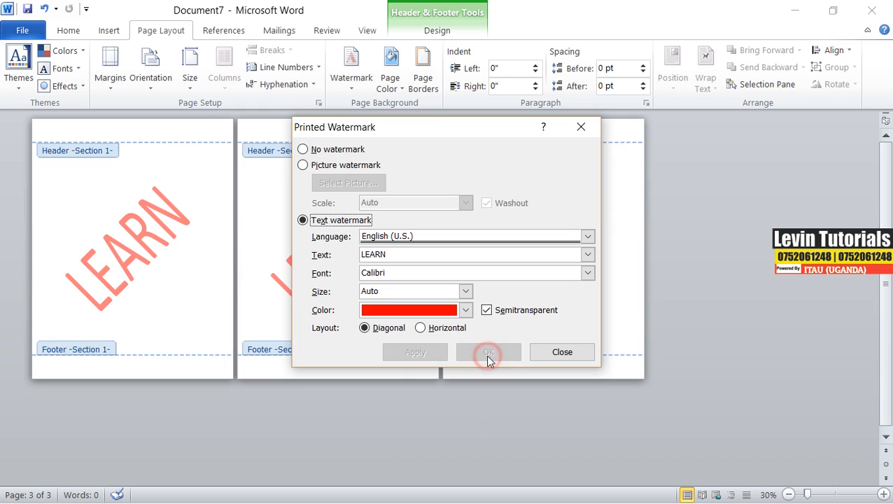
pyautogui.click(562, 352)
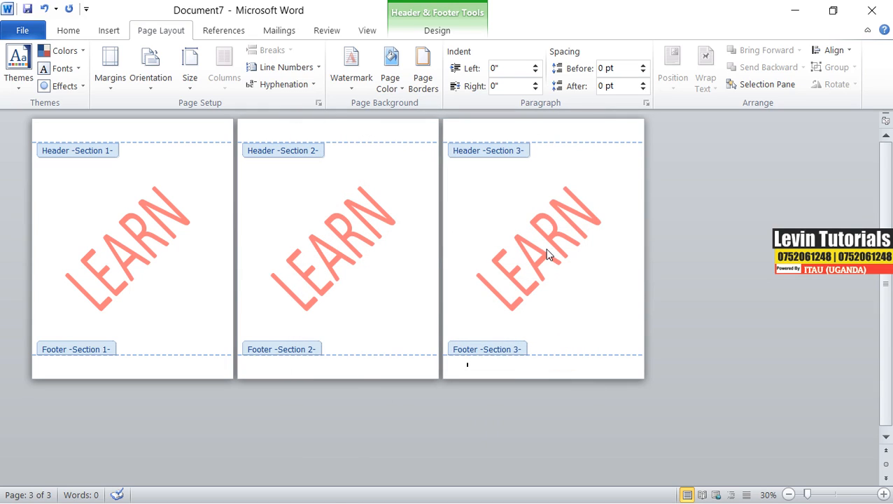
# - Delete the LEARN watermark from the section 2 page and leave header and footer editing
pyautogui.click(151, 254)
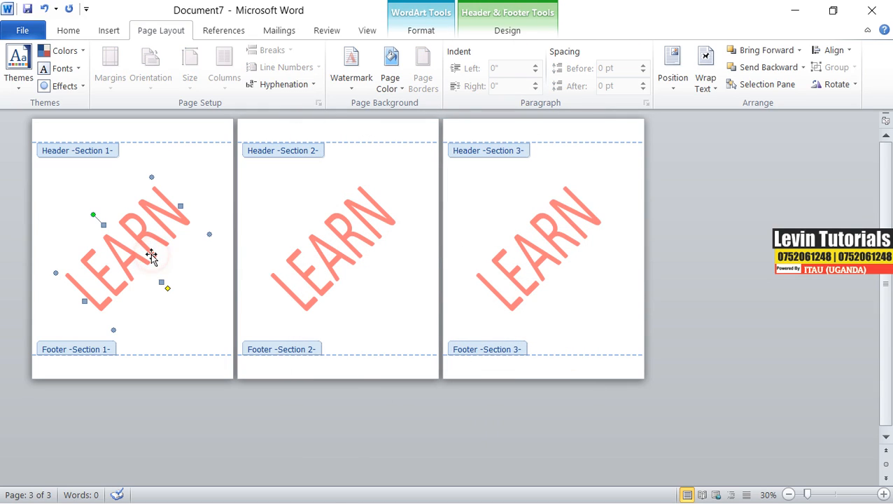
pyautogui.click(296, 269)
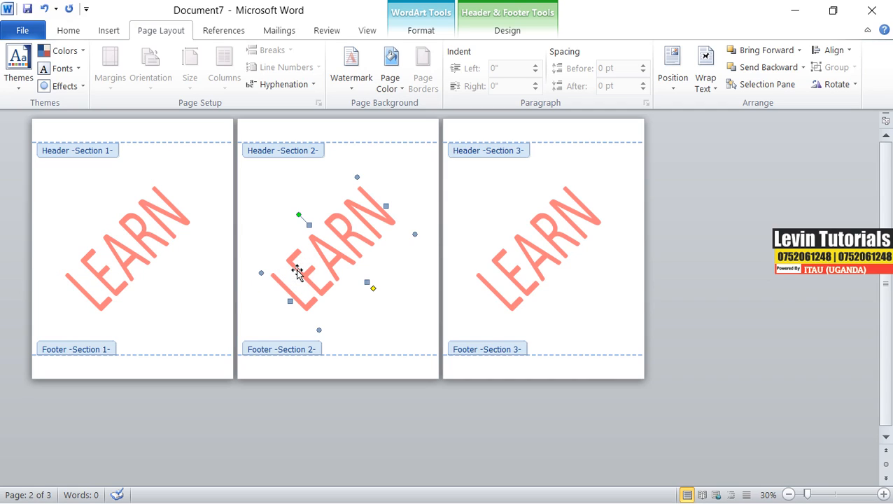
pyautogui.press('Delete')
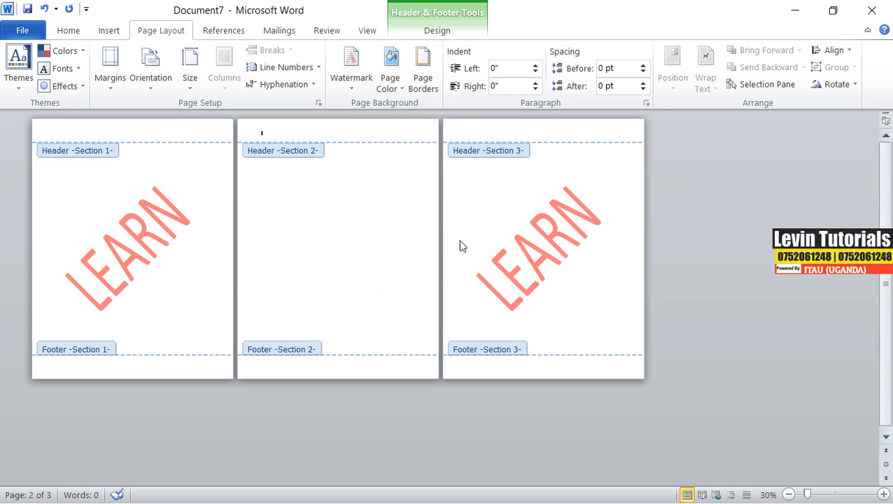
pyautogui.doubleClick(381, 233)
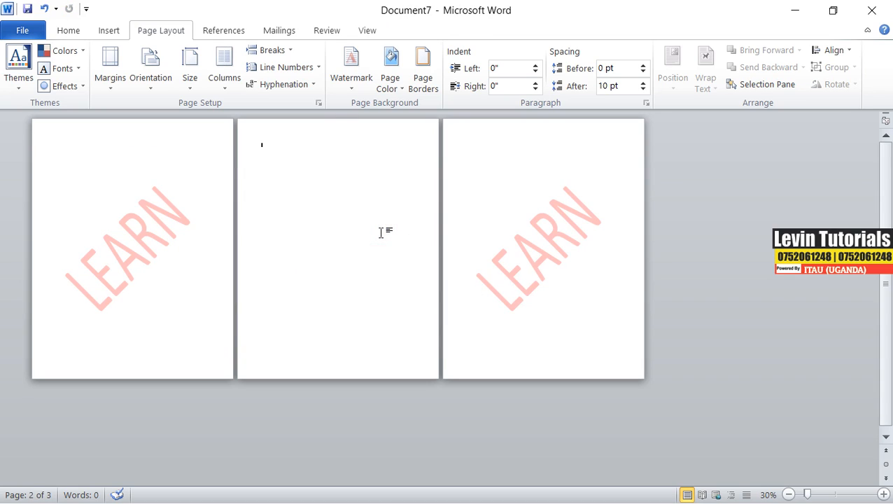